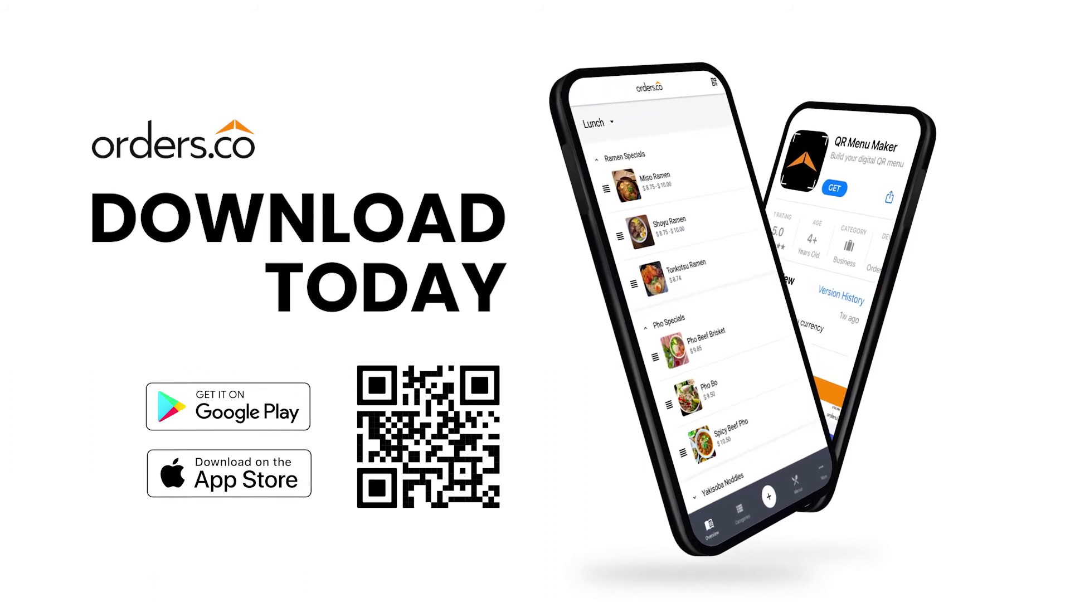
pyautogui.write('8')
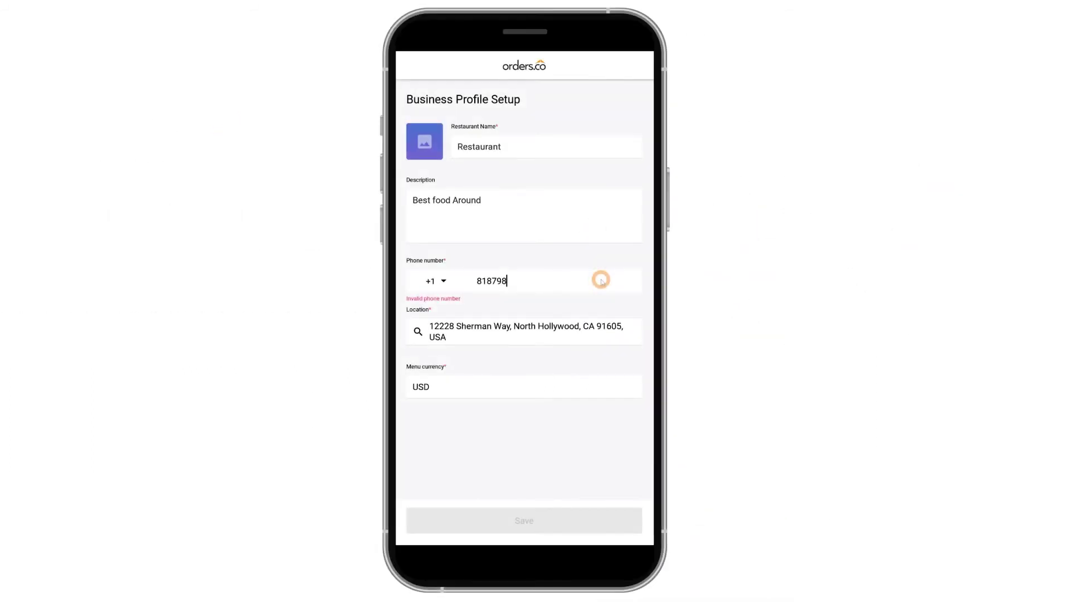
pyautogui.write('5700')
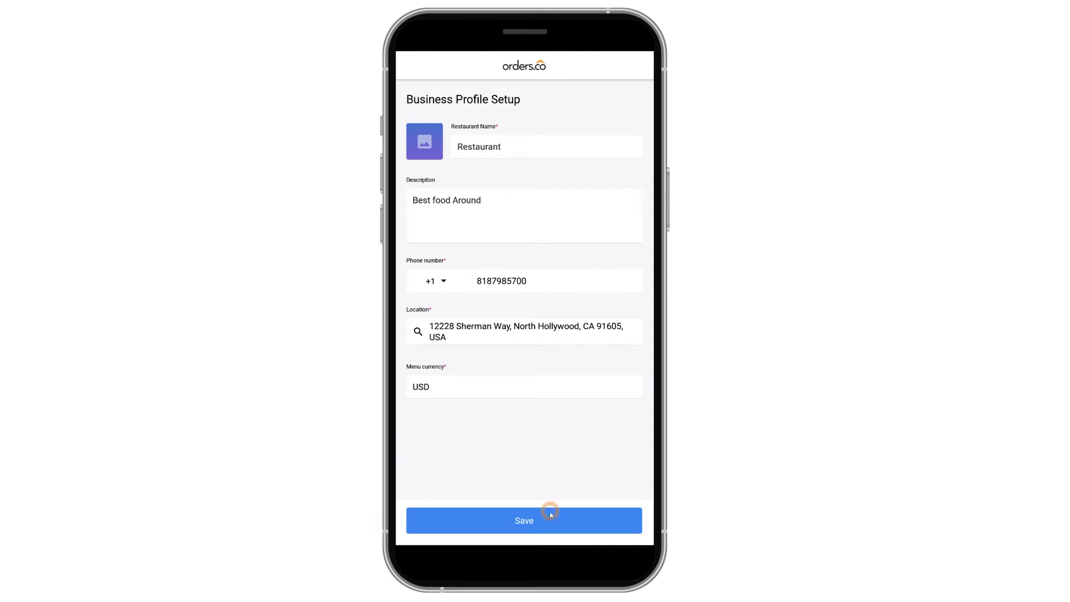
pyautogui.click(549, 519)
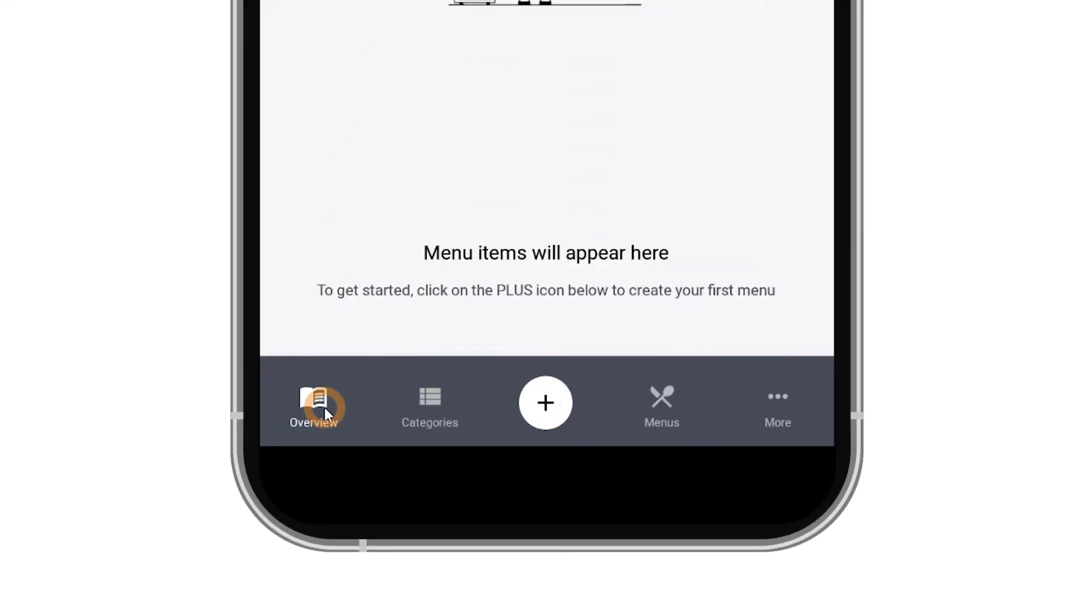
pyautogui.click(311, 399)
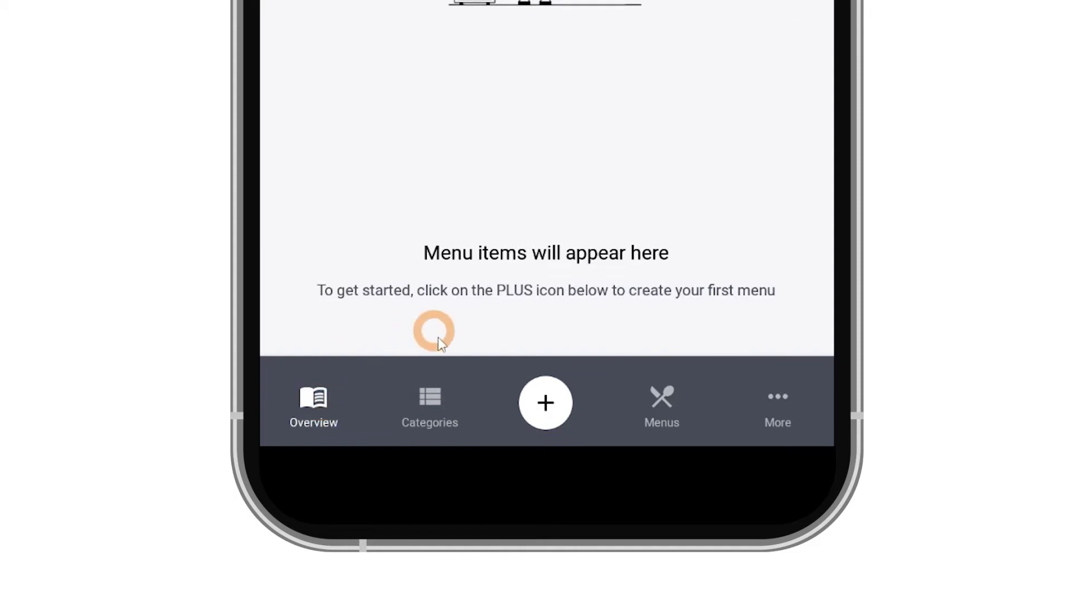
pyautogui.click(423, 404)
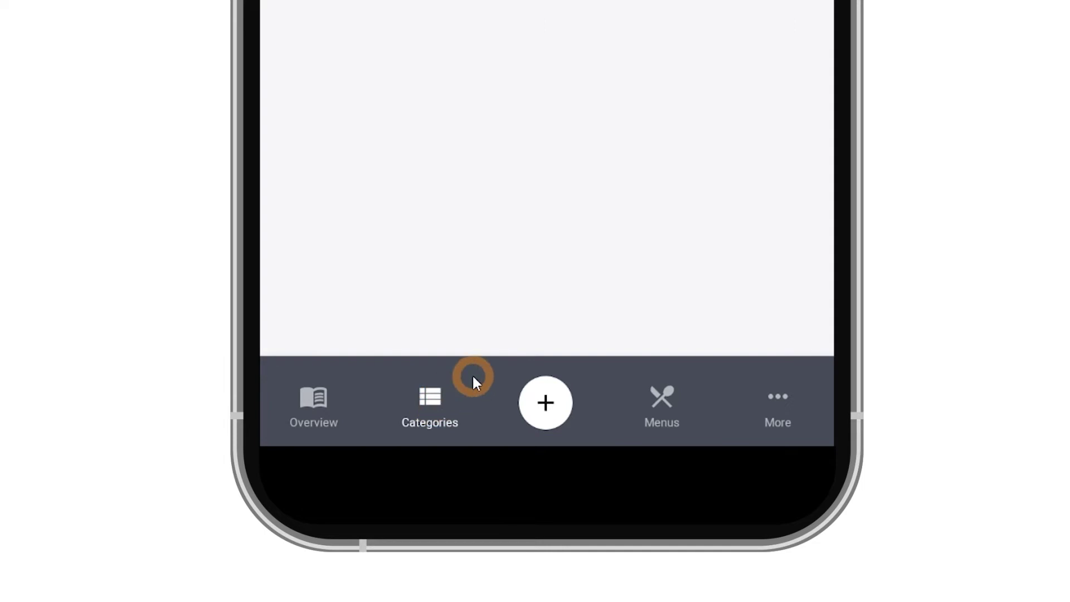
pyautogui.click(555, 408)
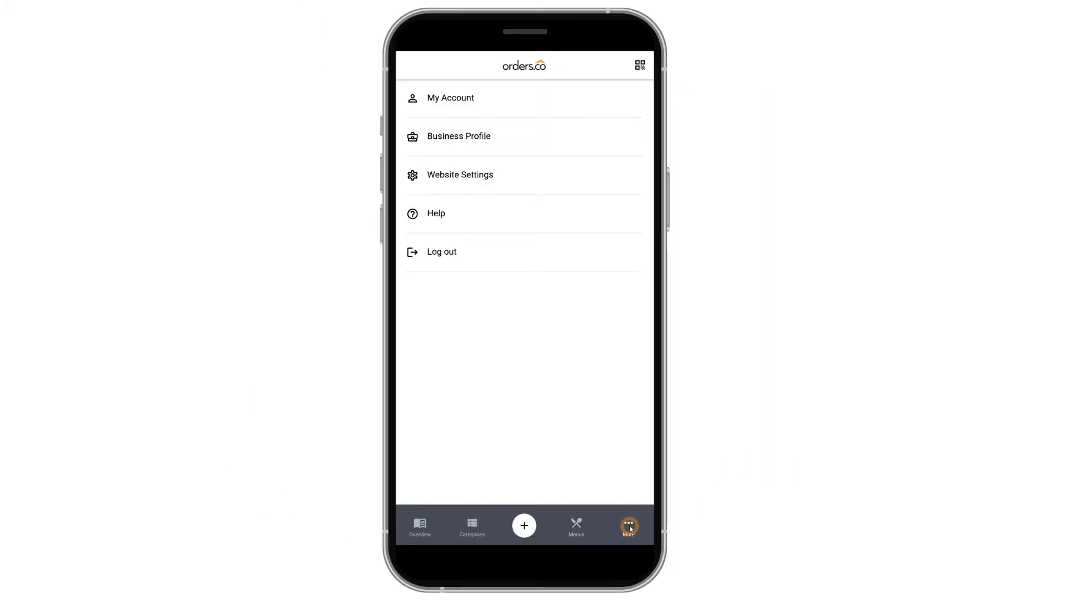
pyautogui.click(424, 528)
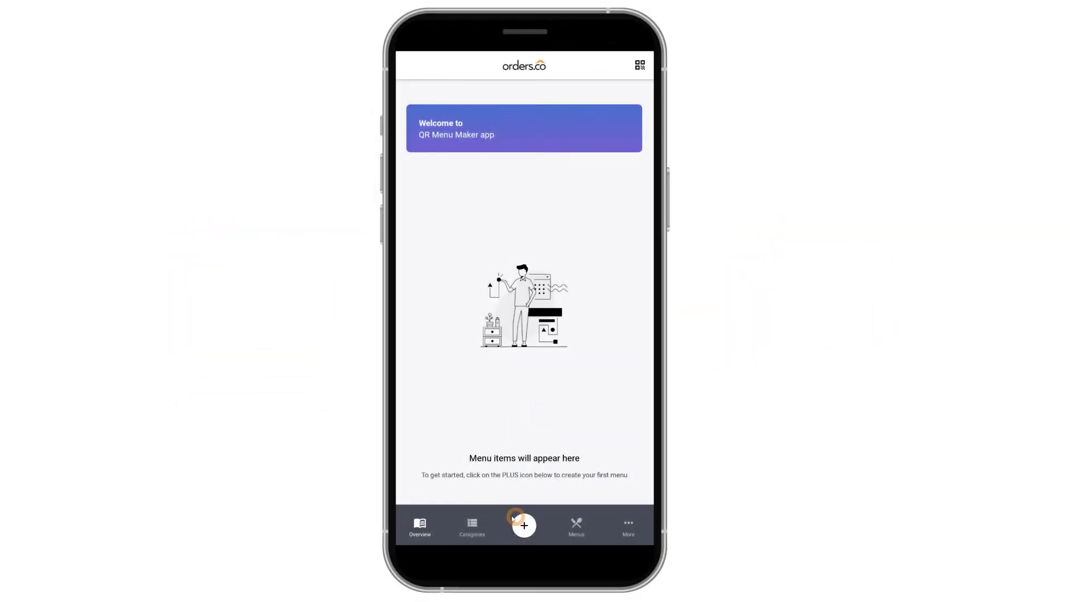
# Step: Create a new menu named Dinner, described Dinner Specials, with Active status, and save it
pyautogui.click(550, 483)
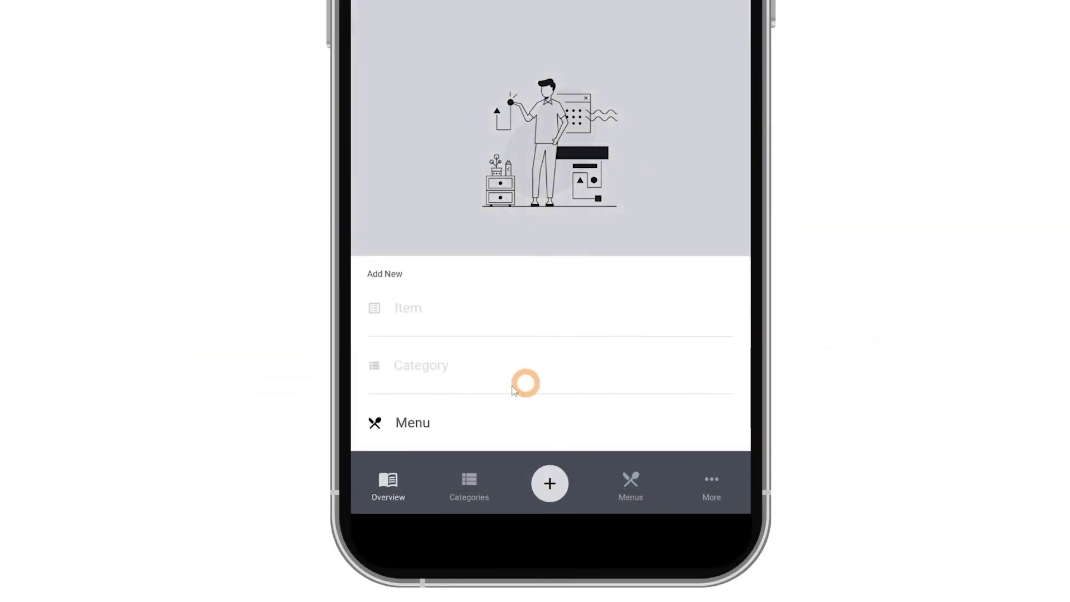
pyautogui.click(425, 422)
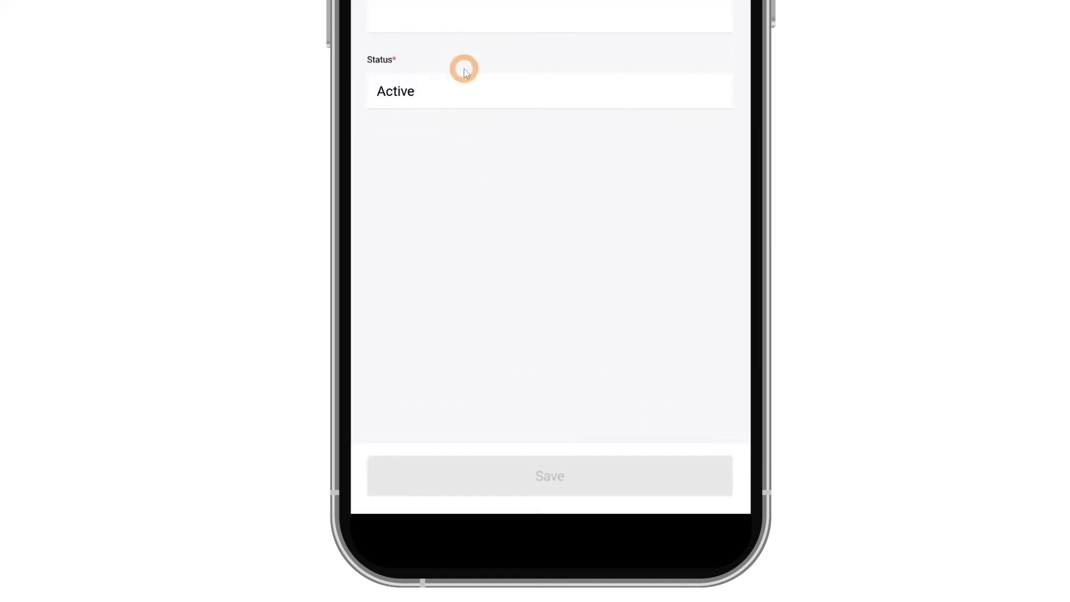
pyautogui.click(477, 144)
pyautogui.write('Dinner Spec')
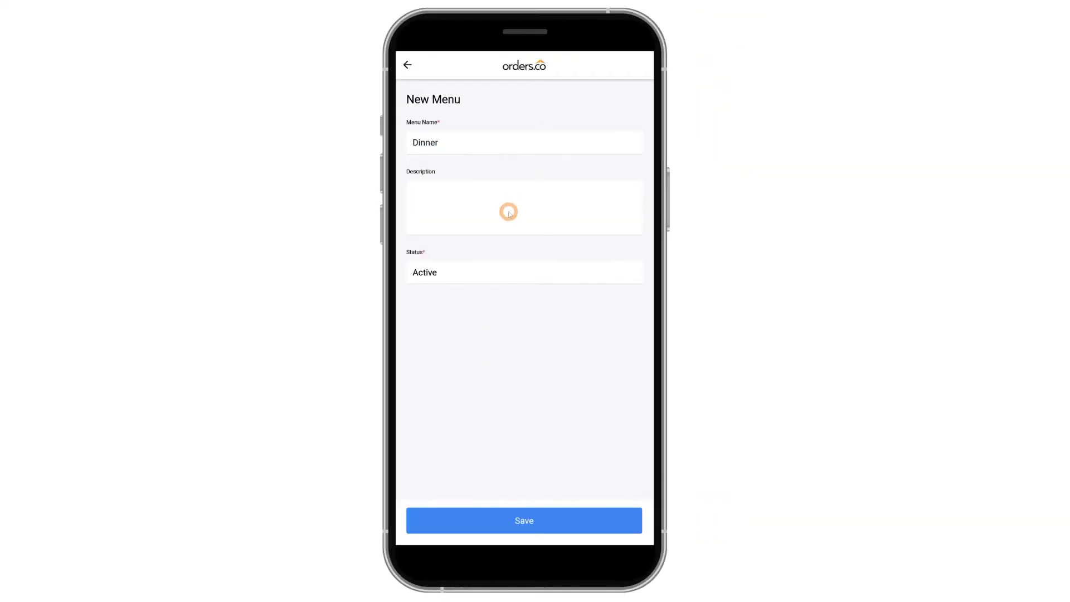
pyautogui.write('ials')
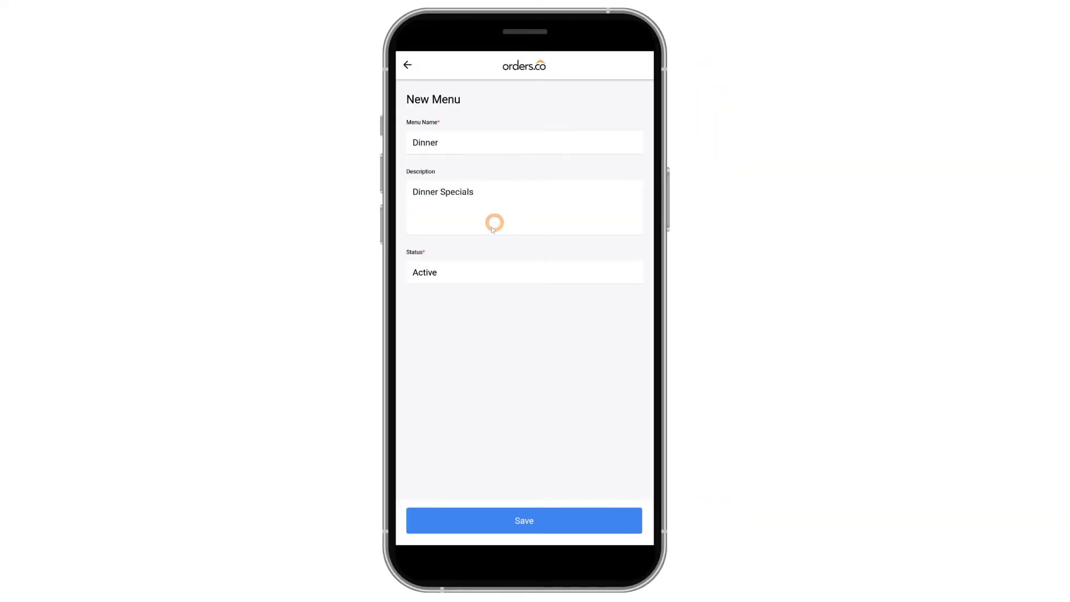
pyautogui.click(464, 276)
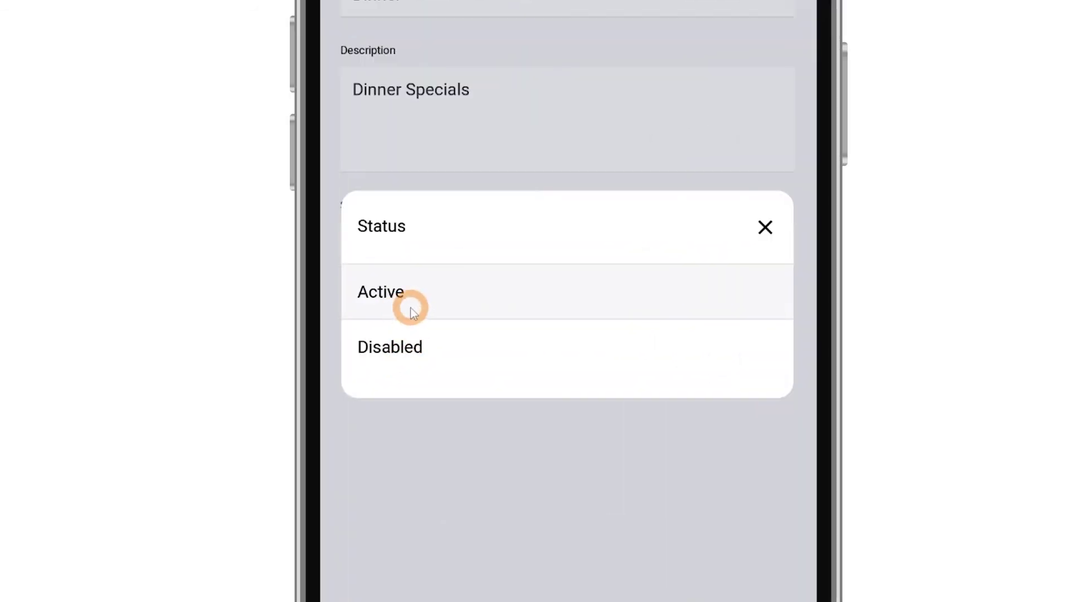
pyautogui.click(399, 294)
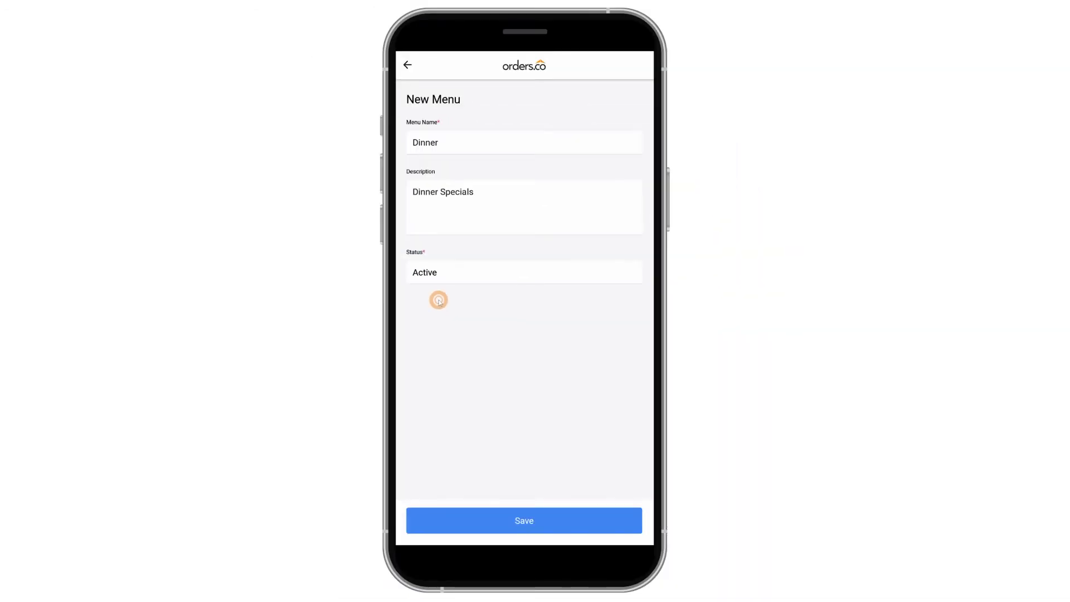
pyautogui.click(529, 524)
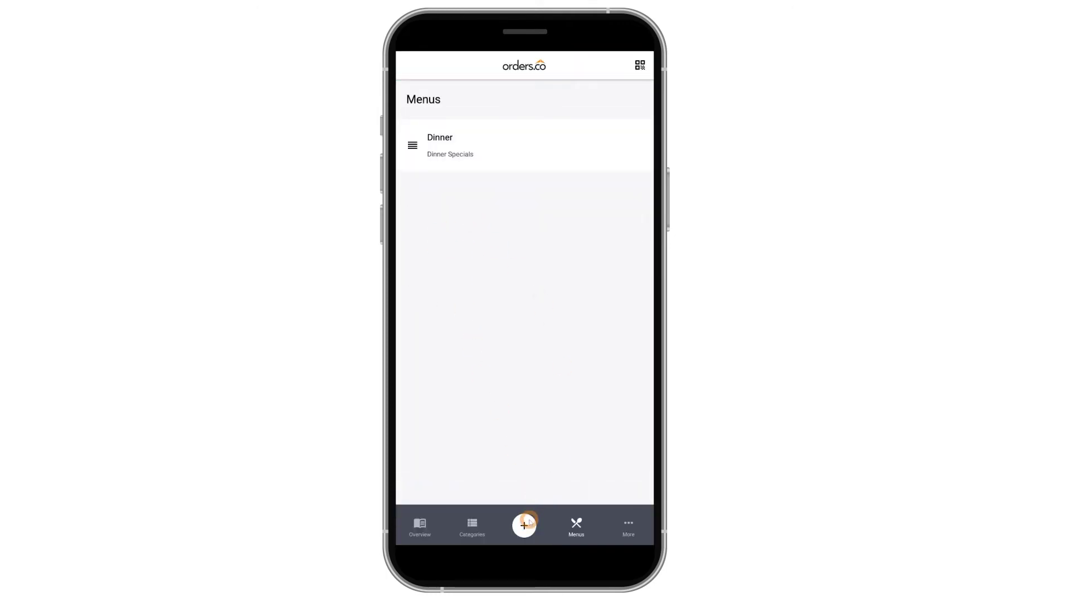
# Step: Start a new category and give it the ramen bowls photo from the gallery as its cover
pyautogui.click(538, 489)
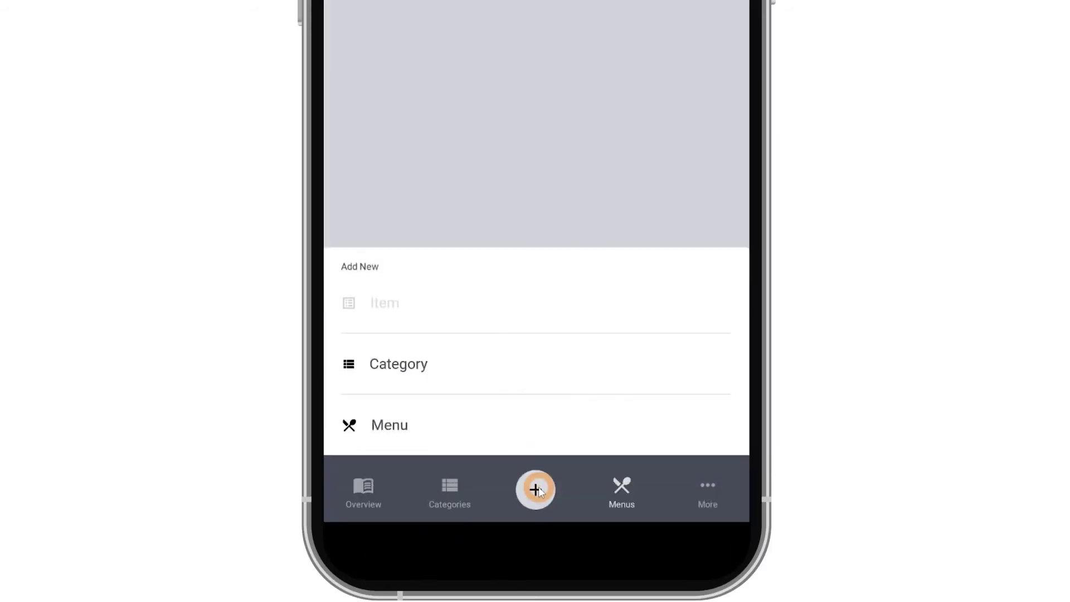
pyautogui.click(465, 361)
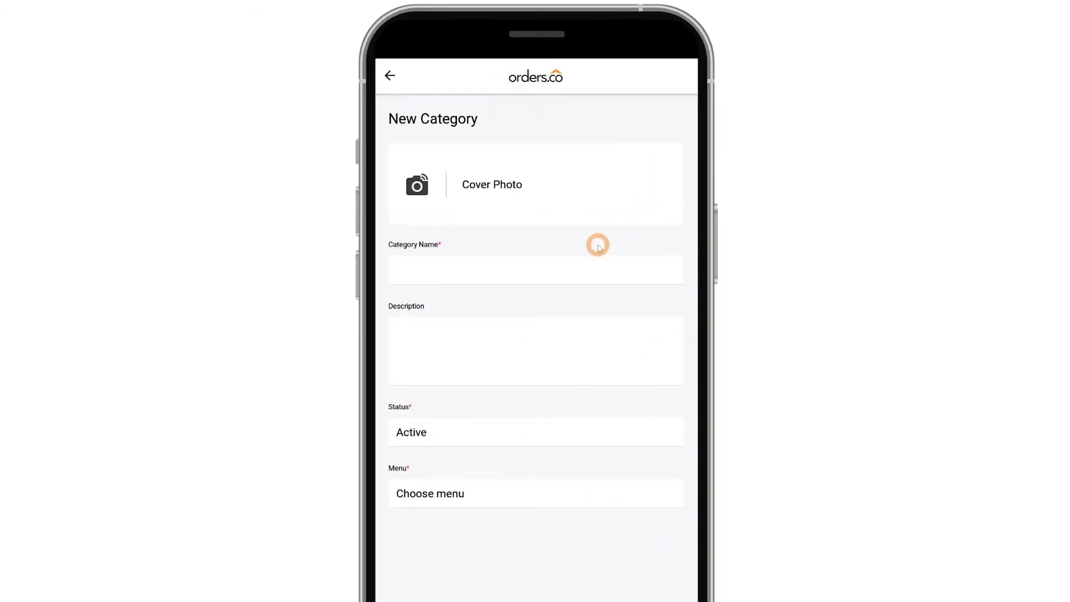
pyautogui.click(417, 185)
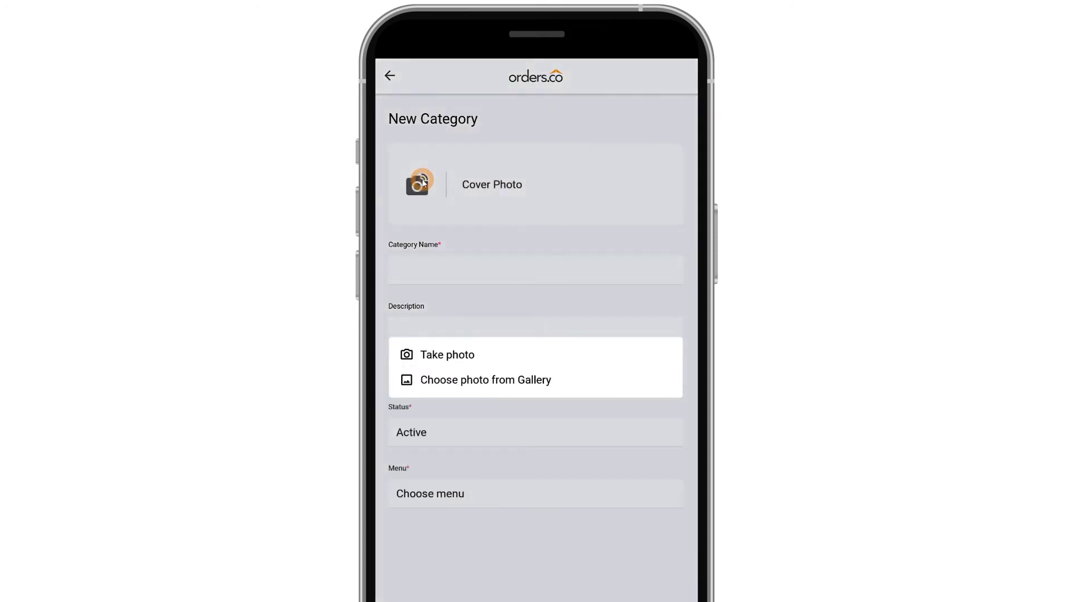
pyautogui.click(465, 380)
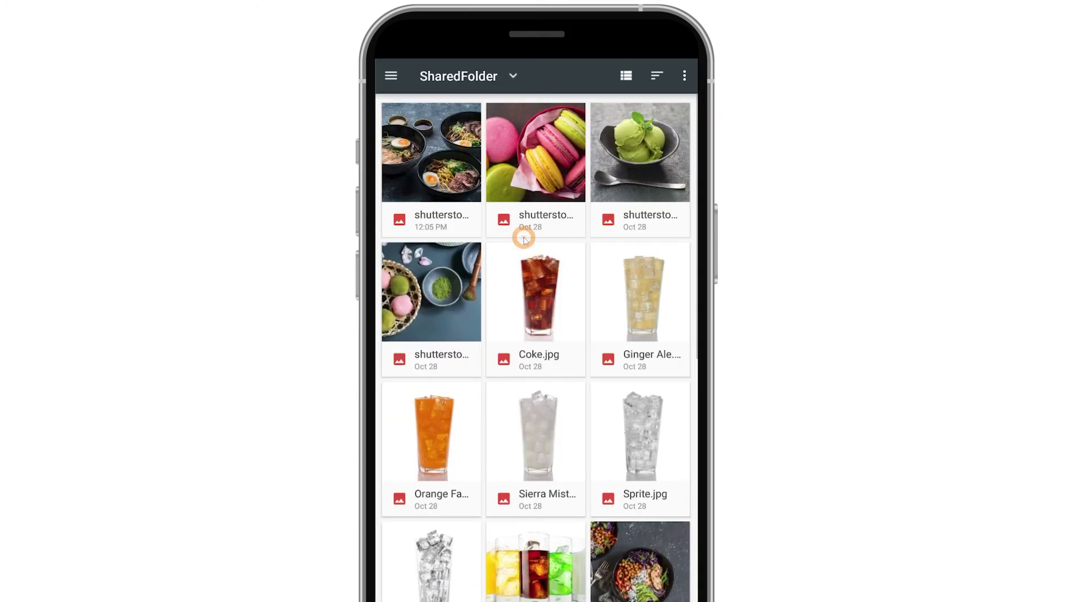
pyautogui.click(447, 154)
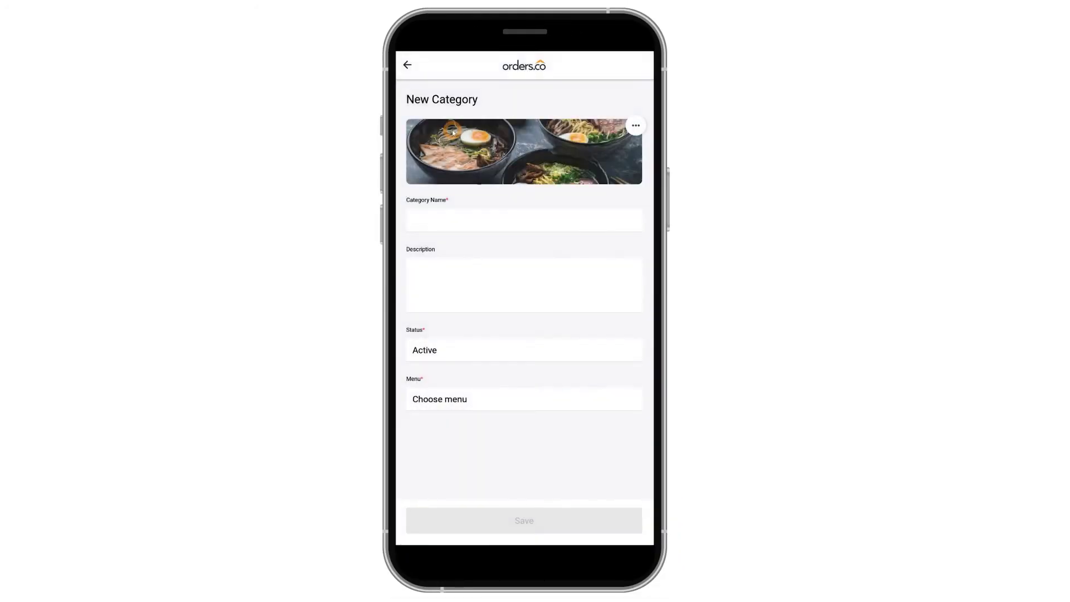
# Step: Name it Ramen Specials with its description, assign it to the Dinner menu, and save
pyautogui.click(495, 228)
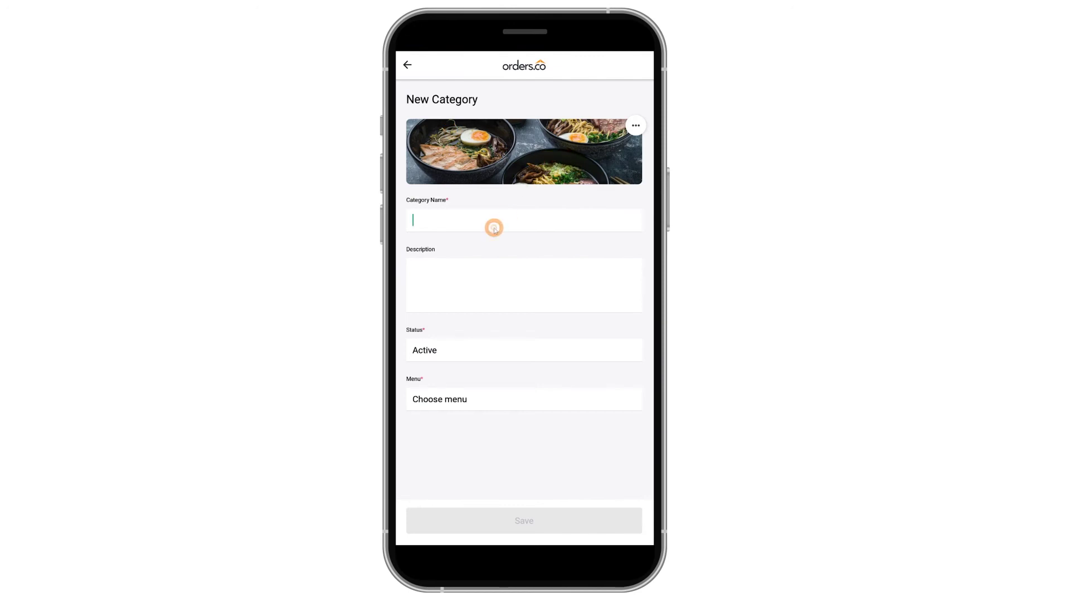
pyautogui.write('RamenSpecials')
pyautogui.click(467, 294)
pyautogui.write('All Made with the best ingredients and prepared with')
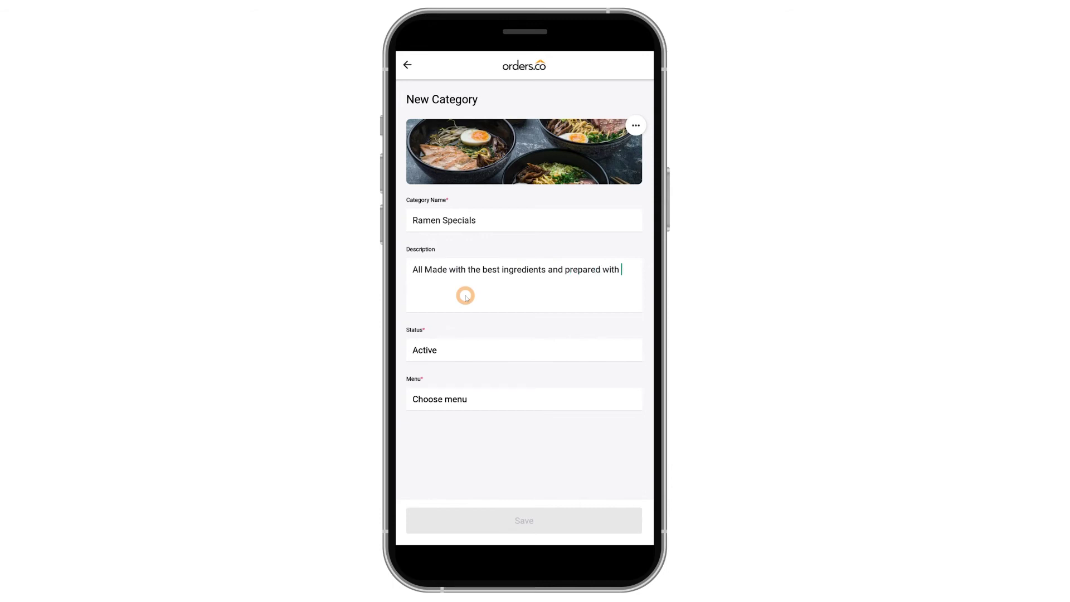
pyautogui.write('love.')
pyautogui.click(472, 353)
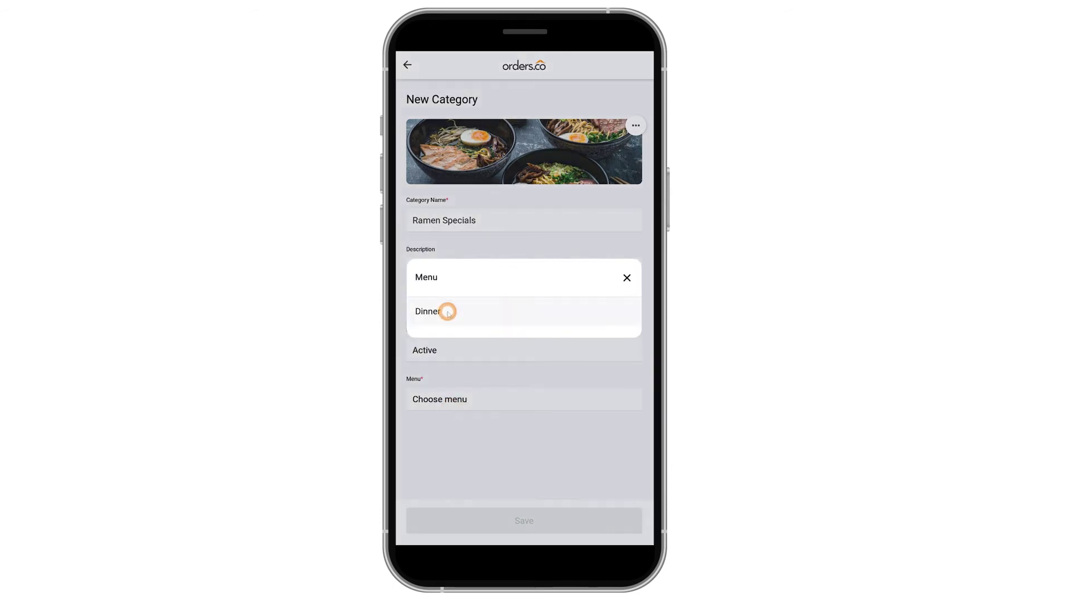
pyautogui.click(447, 311)
pyautogui.click(523, 521)
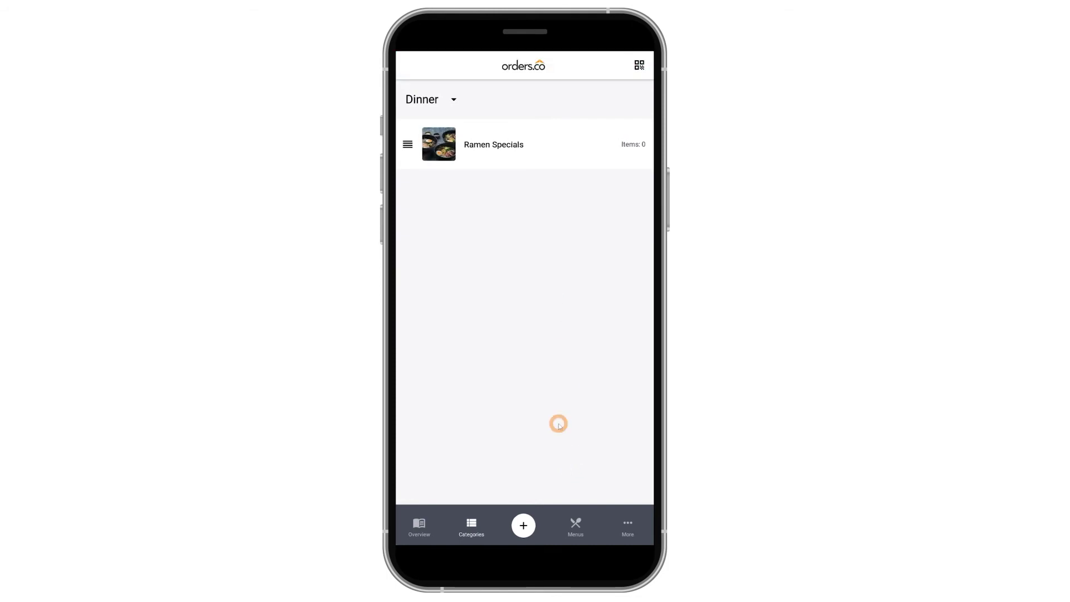
# Step: Start a new menu item with the food photo, the name Shio Ramen, and its description
pyautogui.click(539, 478)
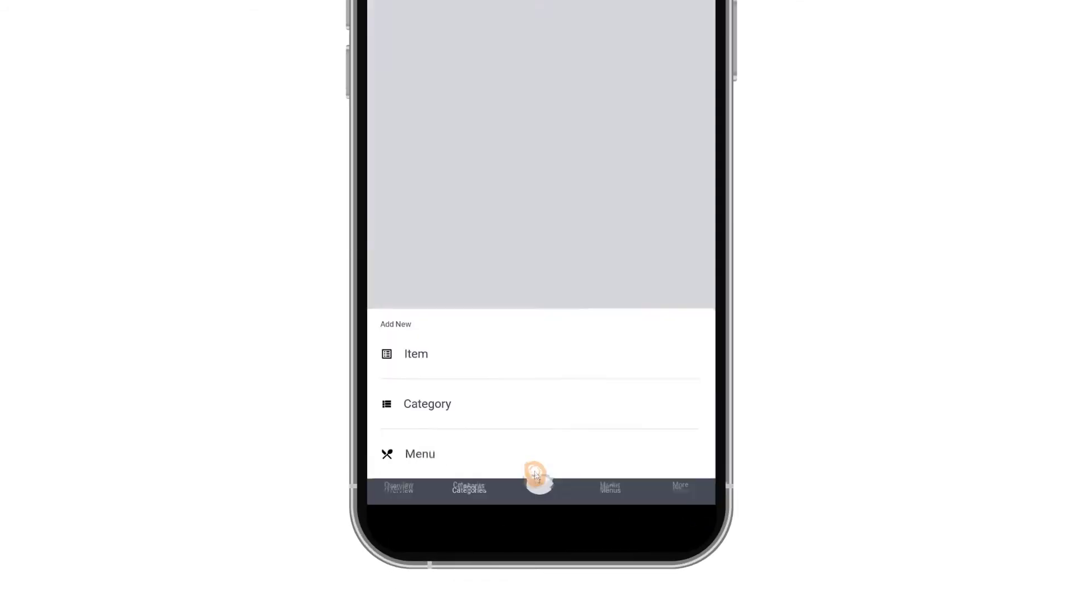
pyautogui.click(443, 332)
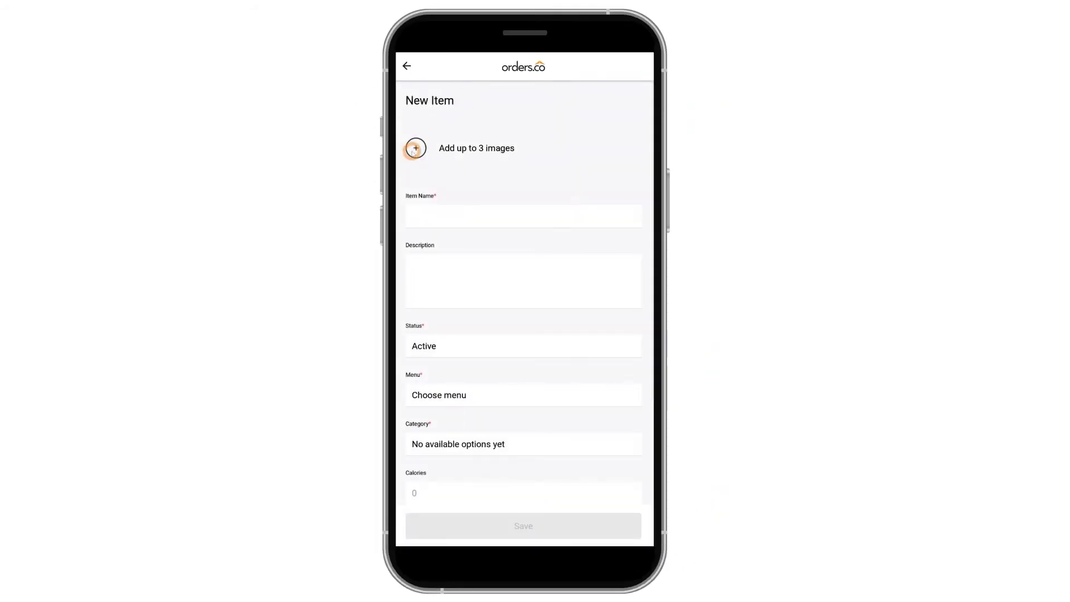
pyautogui.click(416, 148)
pyautogui.click(462, 307)
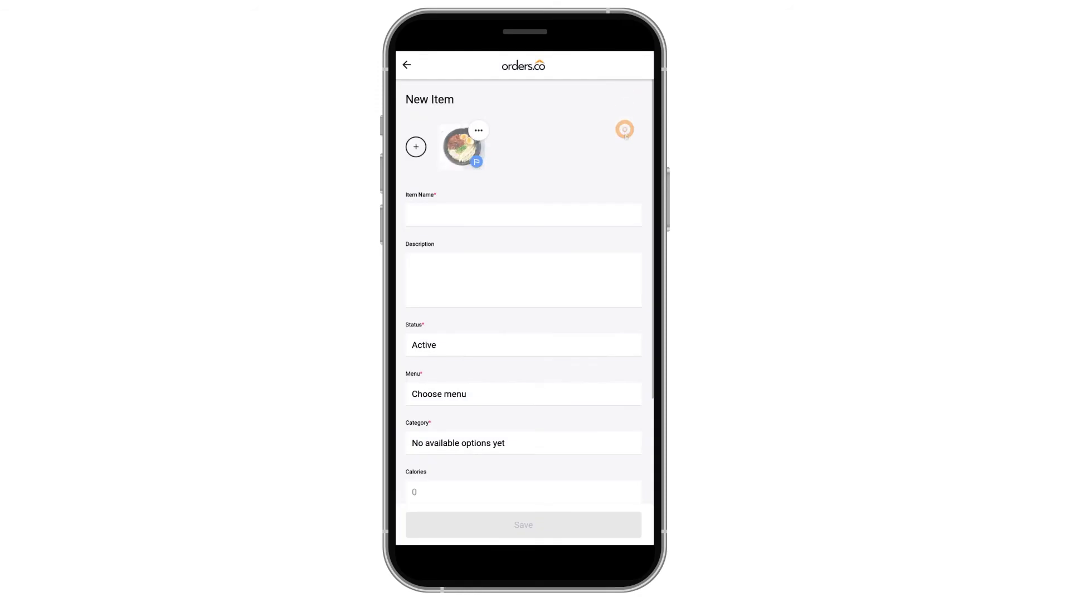
pyautogui.click(502, 220)
pyautogui.write('Shio Rame')
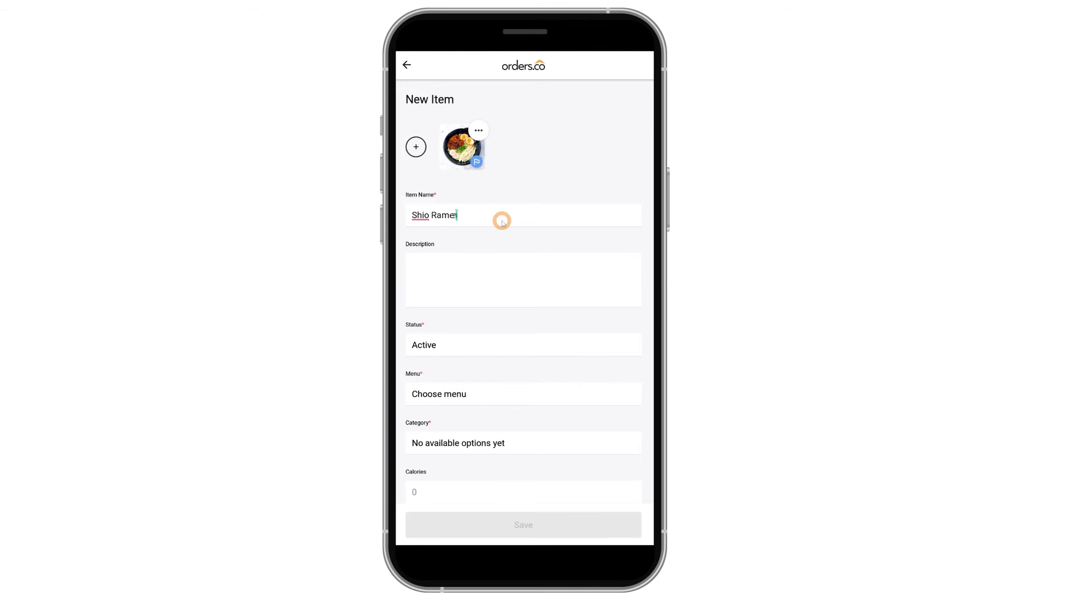
pyautogui.write('n')
pyautogui.click(484, 266)
pyautogui.write('Flavored with dashi stock and bonito flakes.')
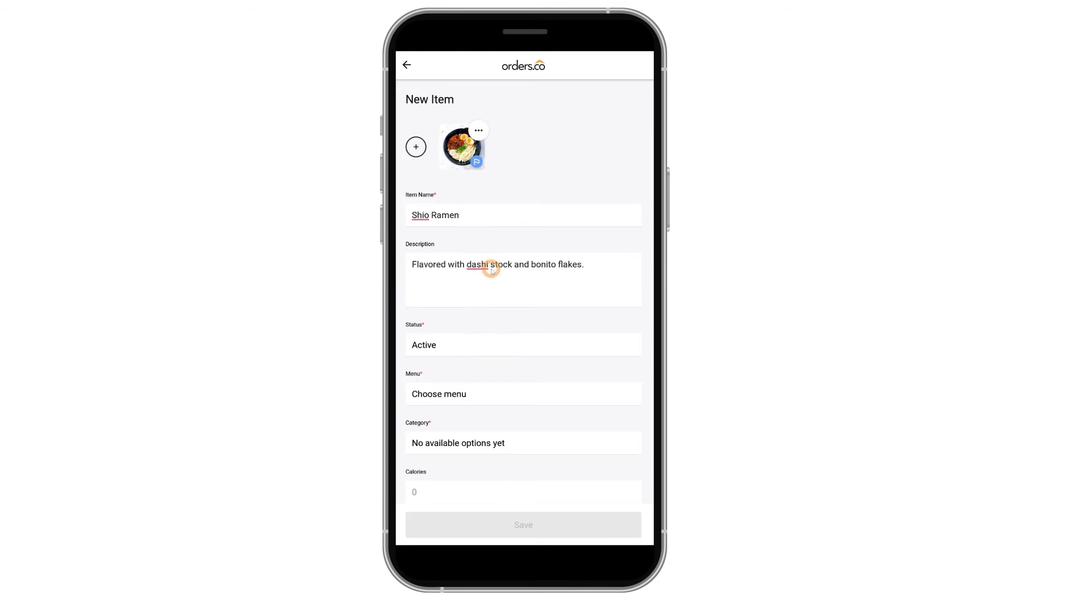
pyautogui.scroll(-3, 476, 302)
# Step: Keep the item Active, file it under Dinner > Ramen Specials, leaving dietary choices unchanged
pyautogui.click(452, 211)
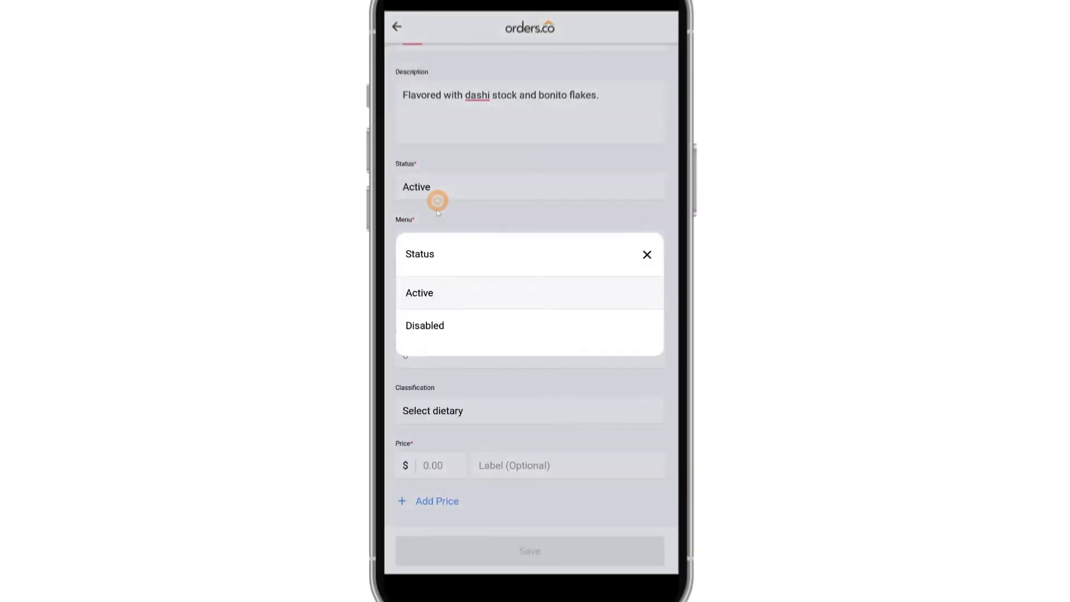
pyautogui.click(481, 225)
pyautogui.click(446, 304)
pyautogui.click(504, 296)
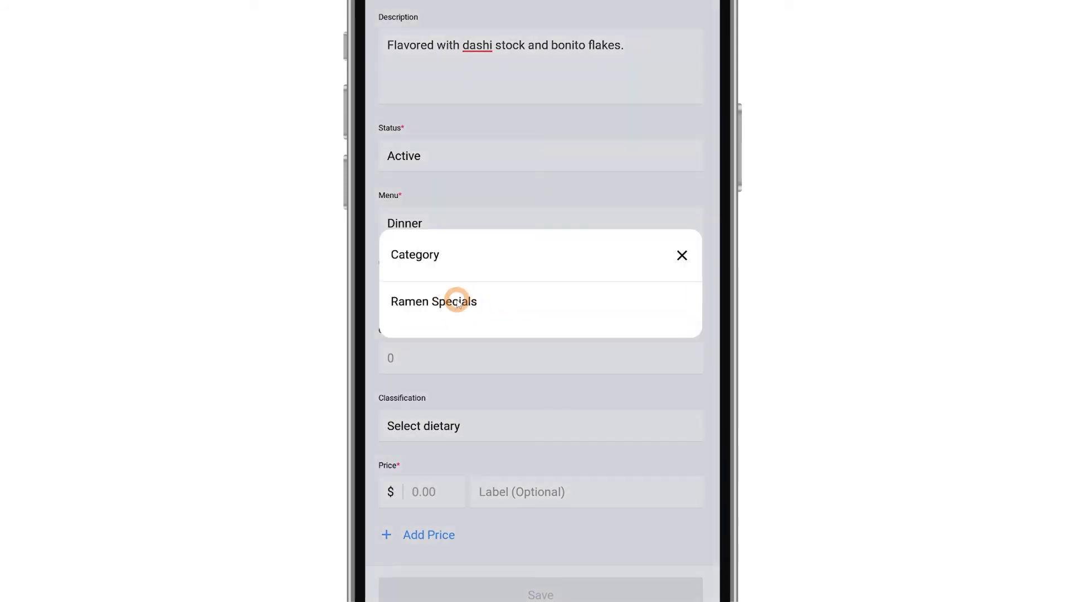
pyautogui.click(456, 303)
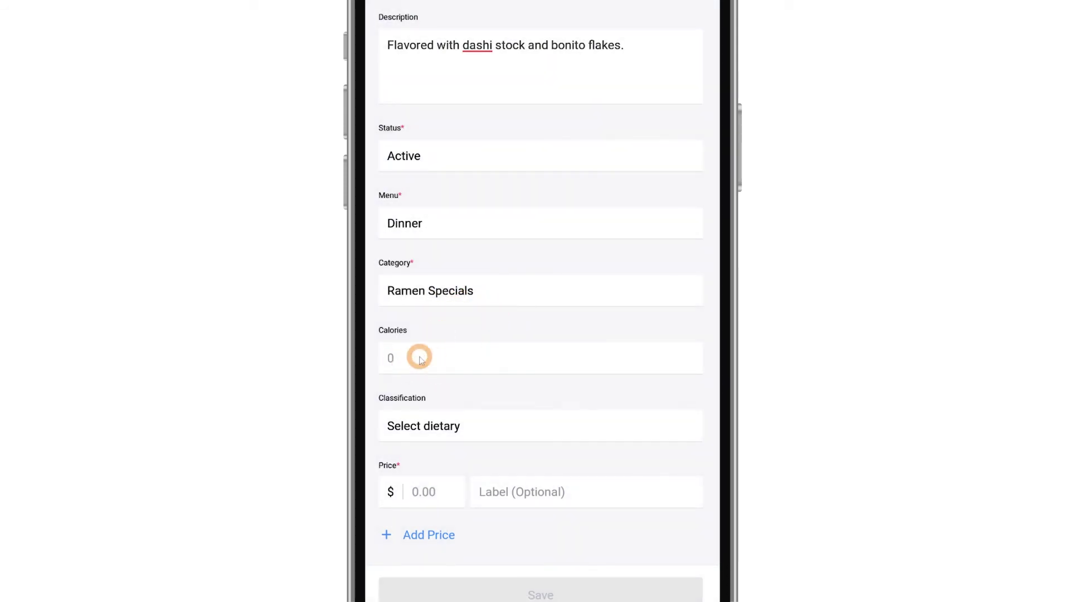
pyautogui.click(421, 435)
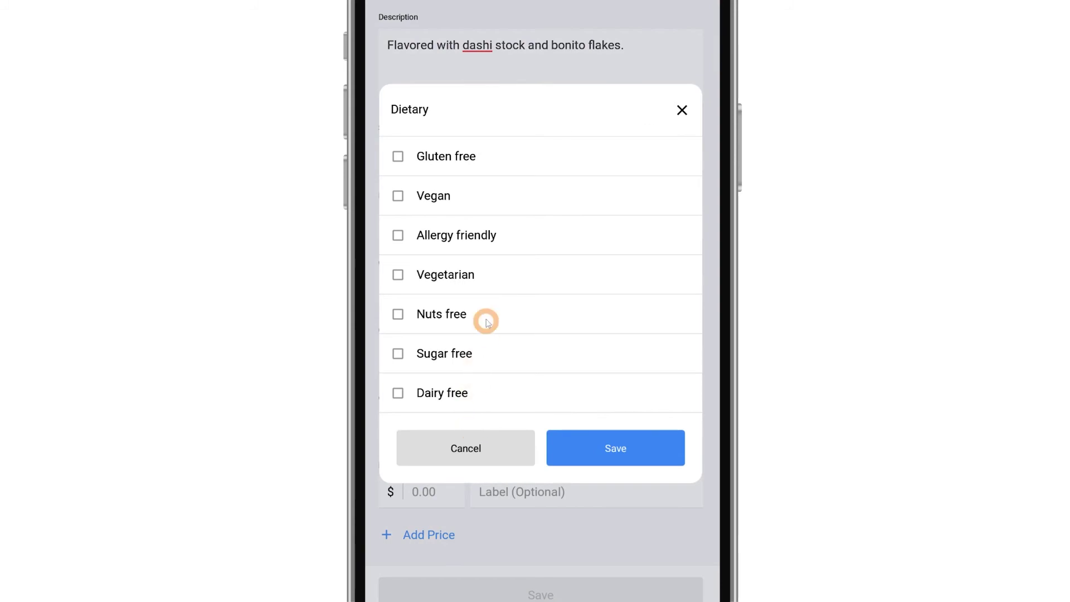
pyautogui.click(607, 449)
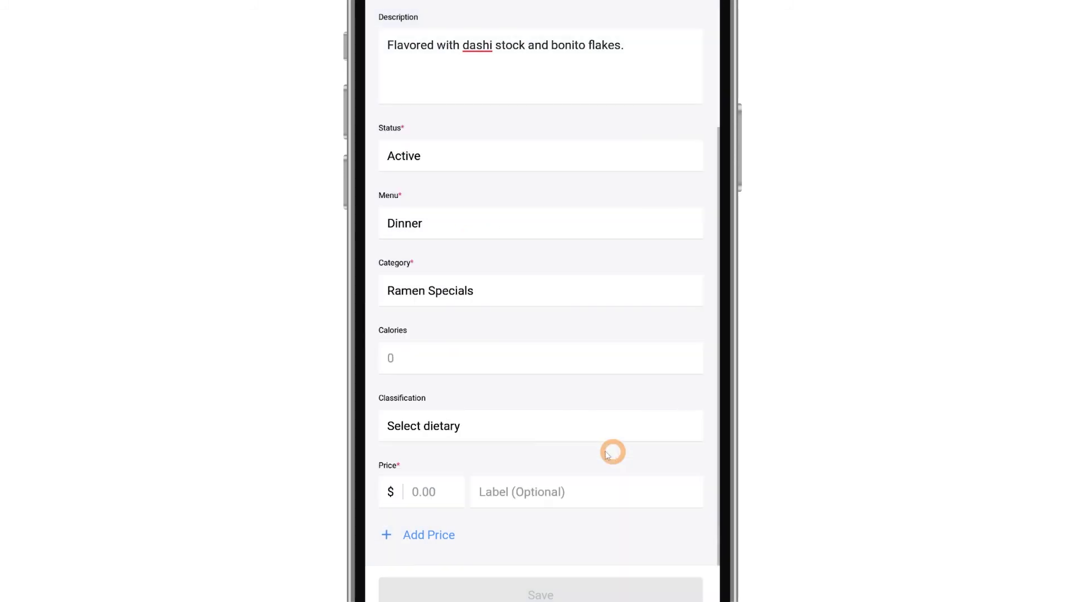
# Step: Give Shio Ramen a Regular price of 8.99 and a Large price of 10.95, and save the item
pyautogui.click(412, 381)
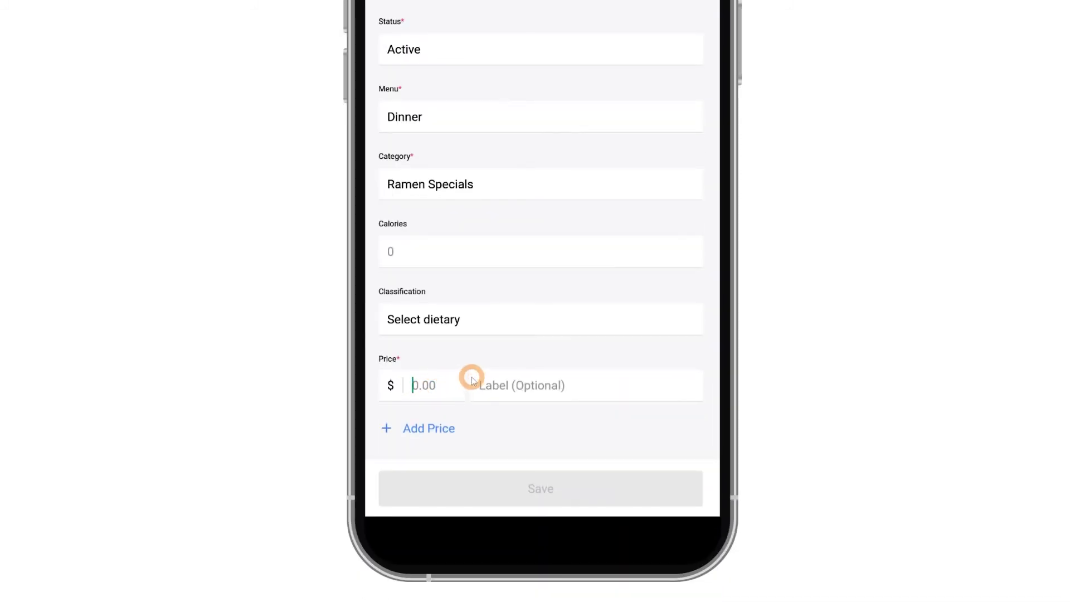
pyautogui.write('8.99')
pyautogui.click(508, 387)
pyautogui.write('Regular')
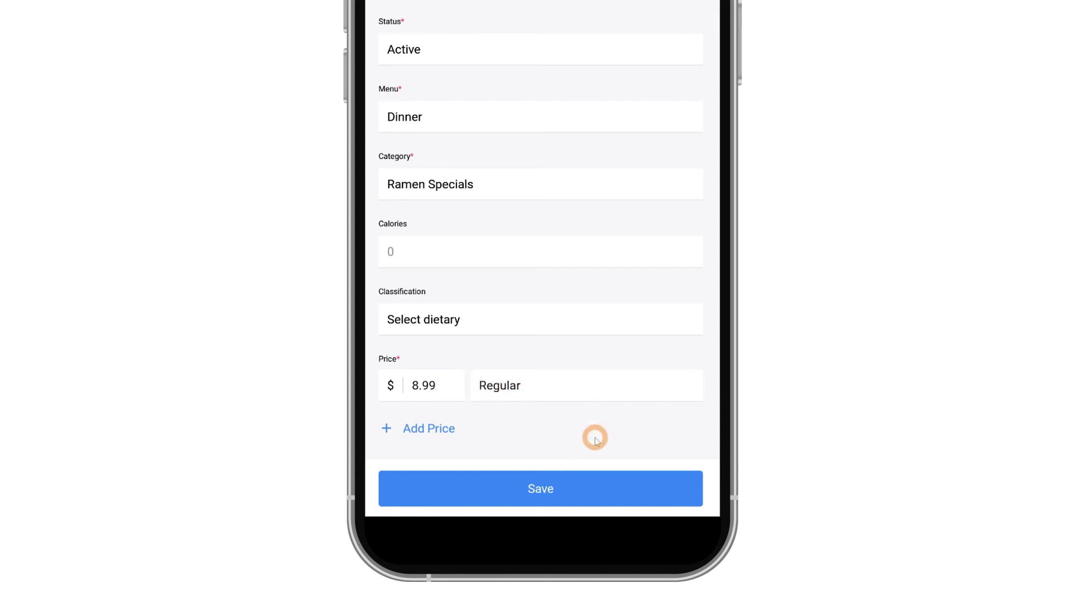
pyautogui.click(619, 266)
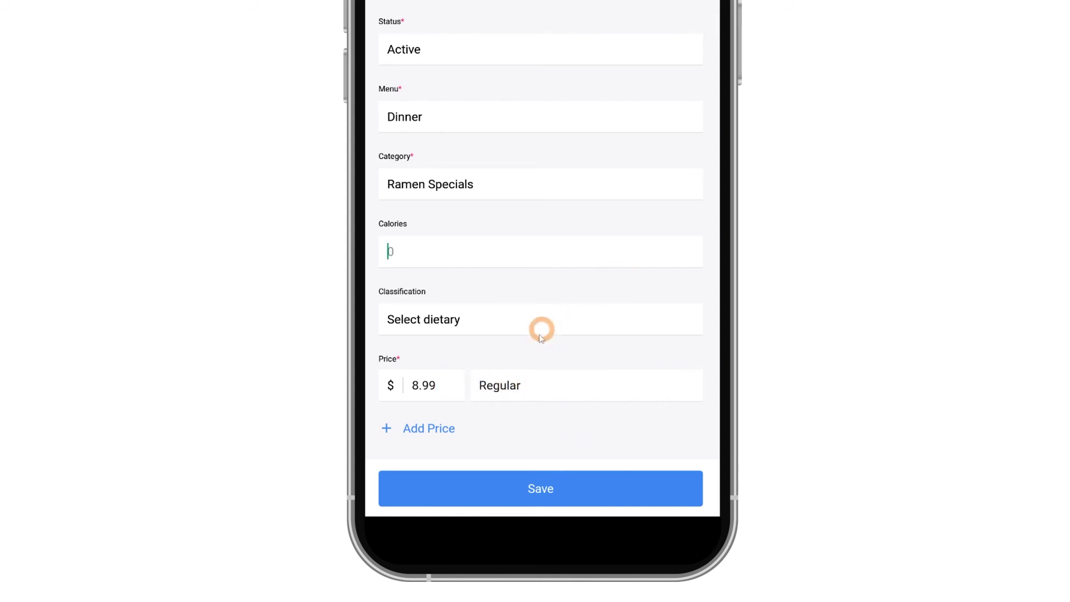
pyautogui.click(448, 426)
pyautogui.scroll(-2, 491, 419)
pyautogui.write('10.95')
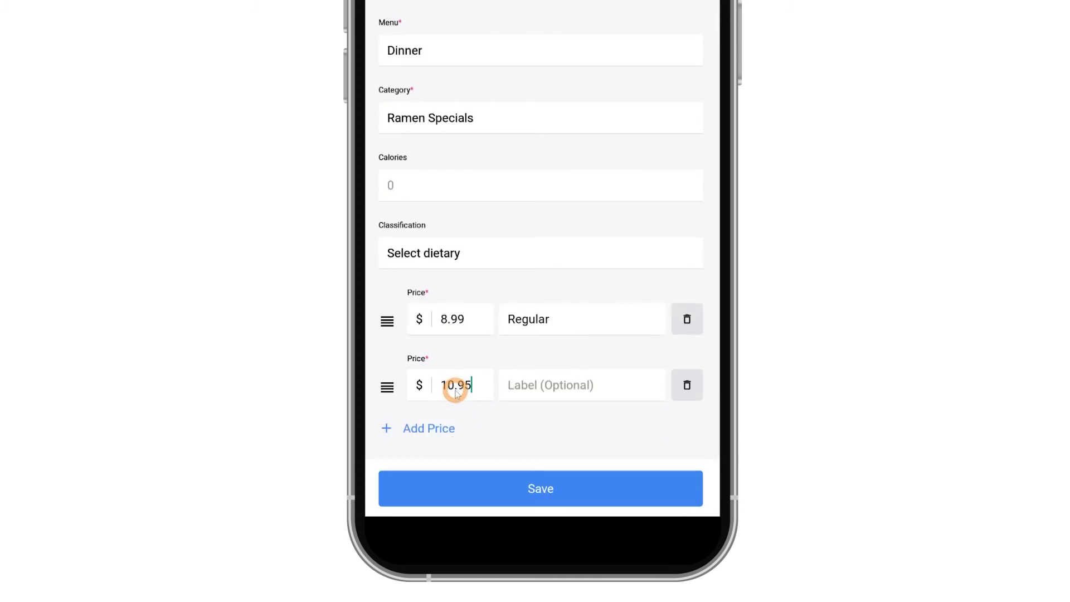
pyautogui.click(538, 390)
pyautogui.write('Large')
pyautogui.click(613, 498)
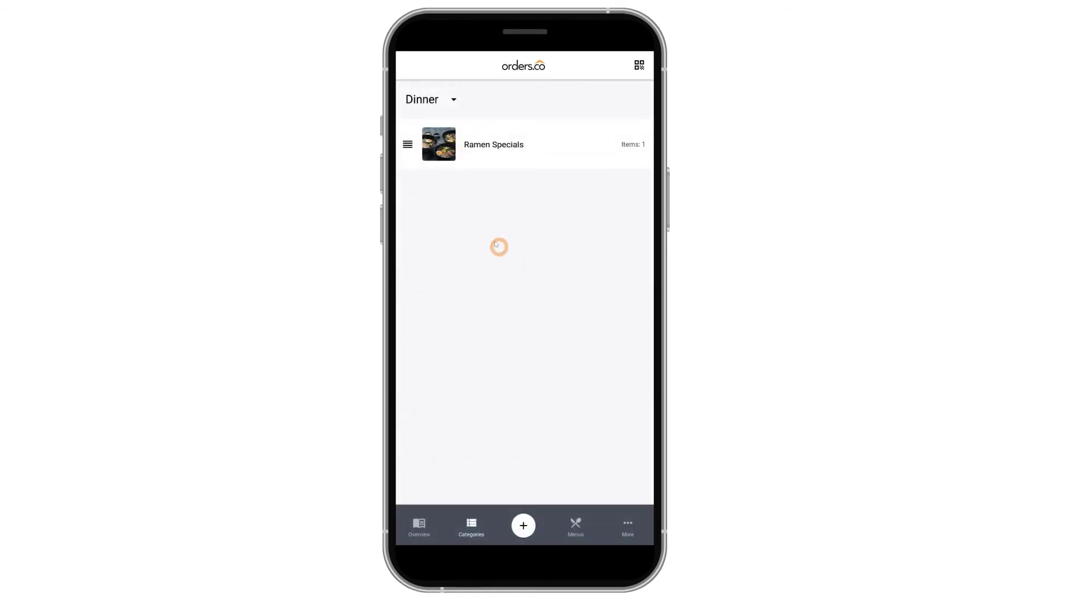
# Step: Put the Ramen Specials category into edit mode, then return to the menu overview
pyautogui.click(461, 148)
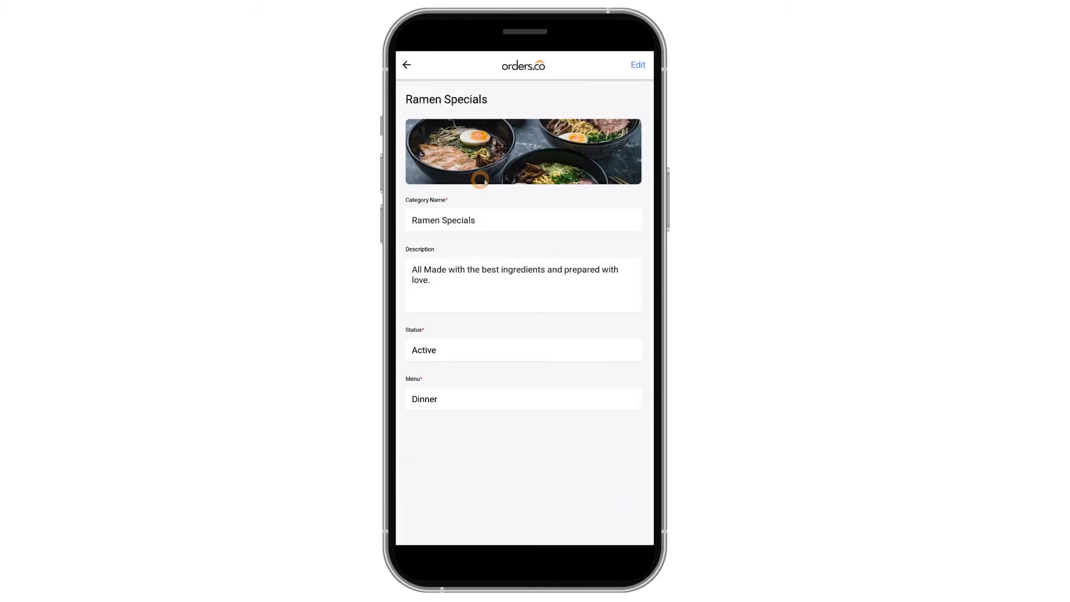
pyautogui.click(639, 66)
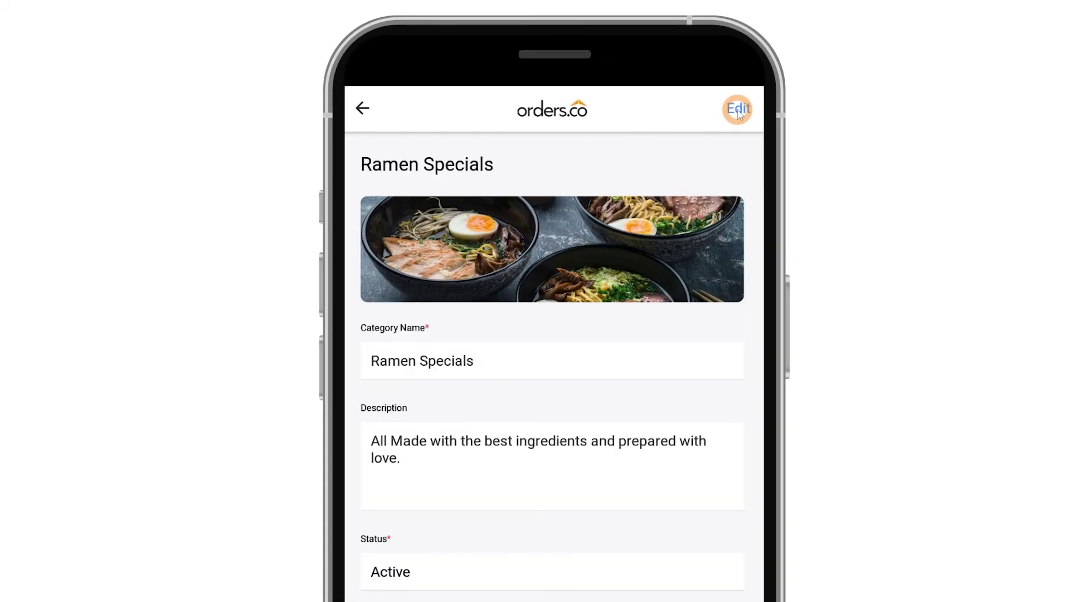
pyautogui.click(737, 109)
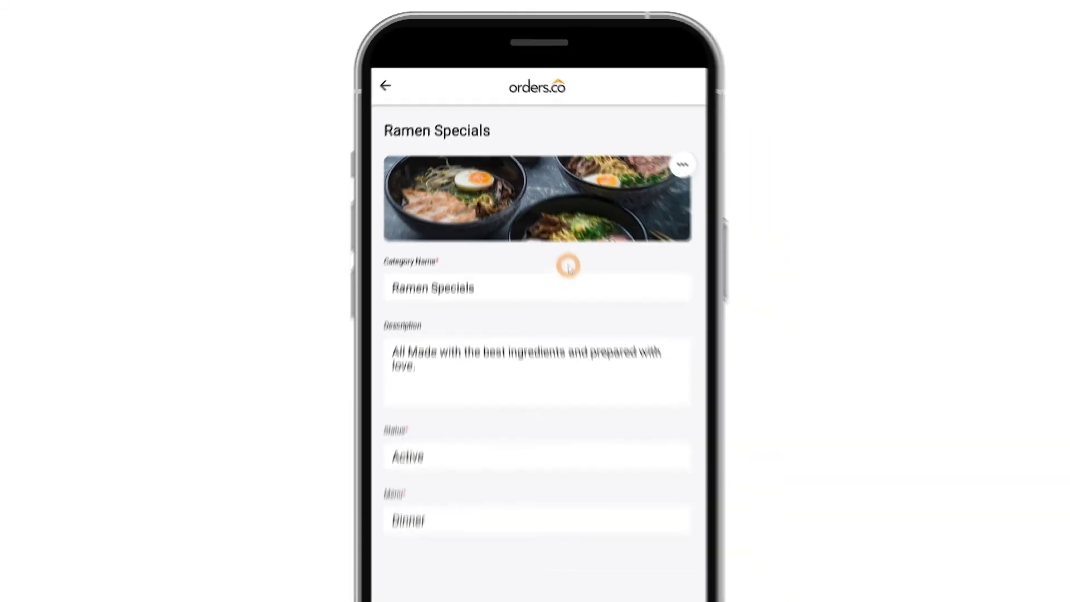
pyautogui.click(410, 138)
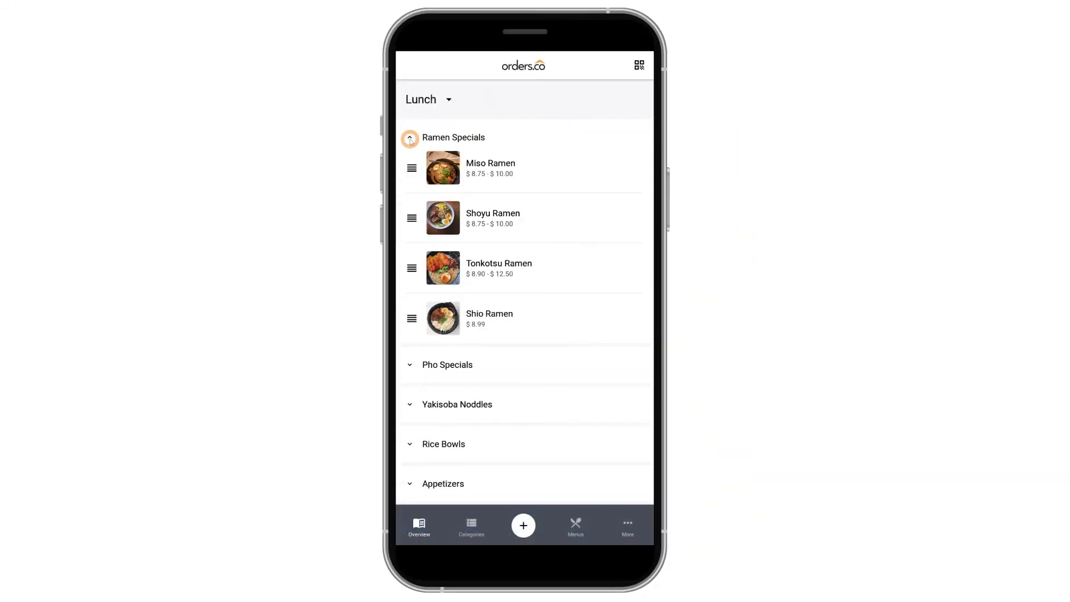
# Step: Move Miso Ramen below Shoyu Ramen in Ramen Specials, then bring up the account options via More
pyautogui.click(407, 365)
pyautogui.scroll(-3, 486, 366)
pyautogui.scroll(5, 489, 366)
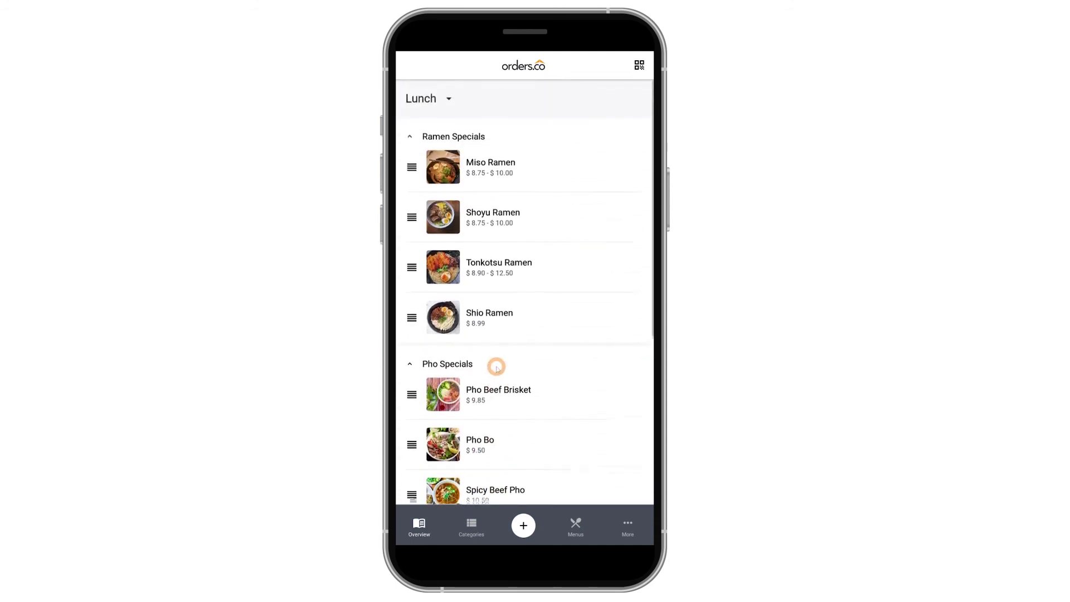
pyautogui.moveTo(410, 169); pyautogui.dragTo(410, 169)
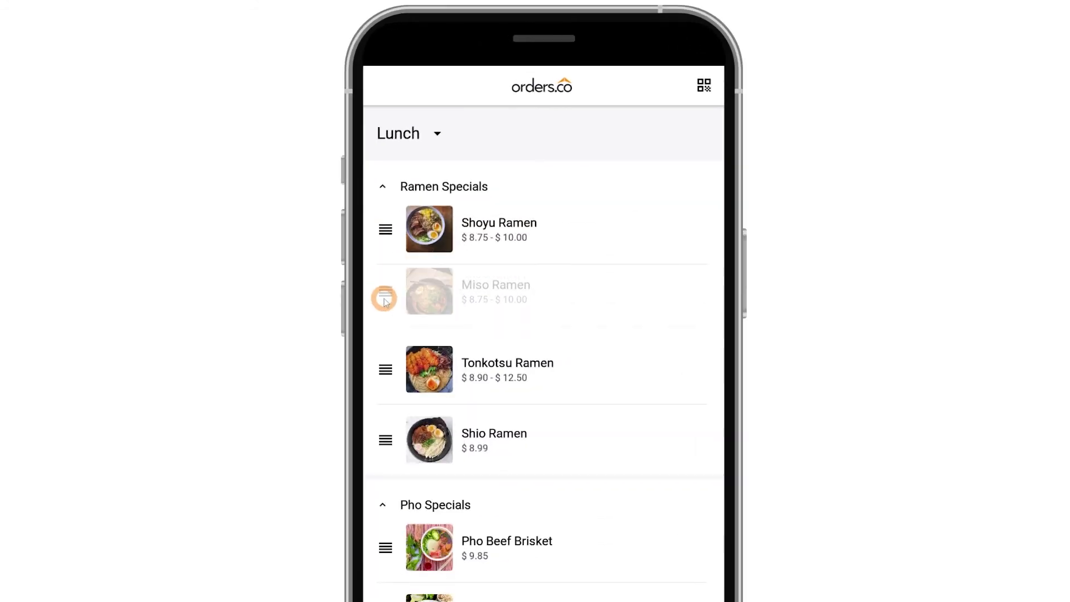
pyautogui.moveTo(384, 229); pyautogui.dragTo(386, 311)
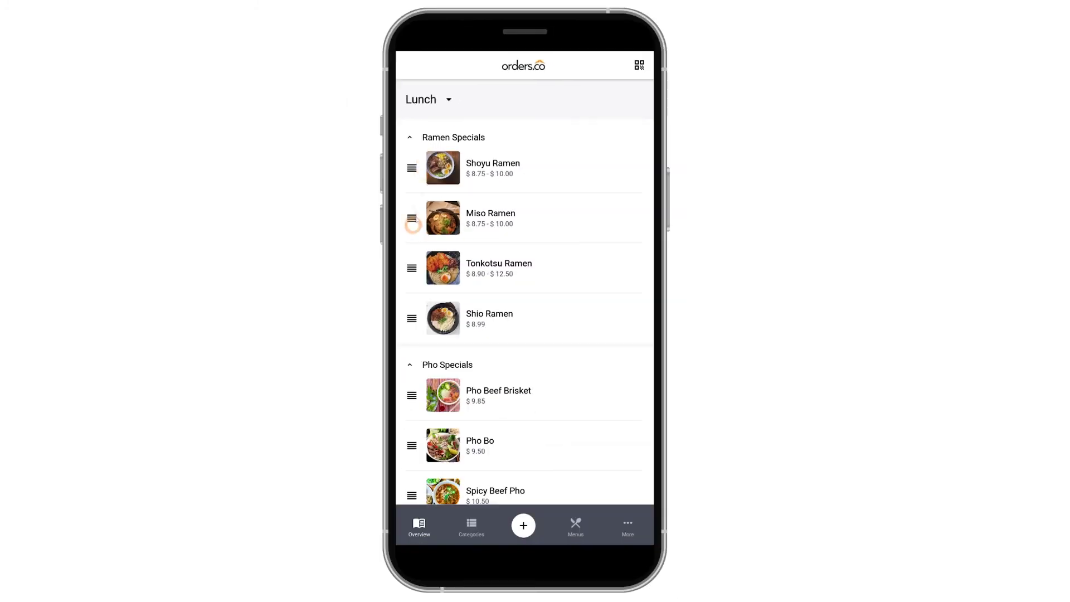
pyautogui.click(410, 136)
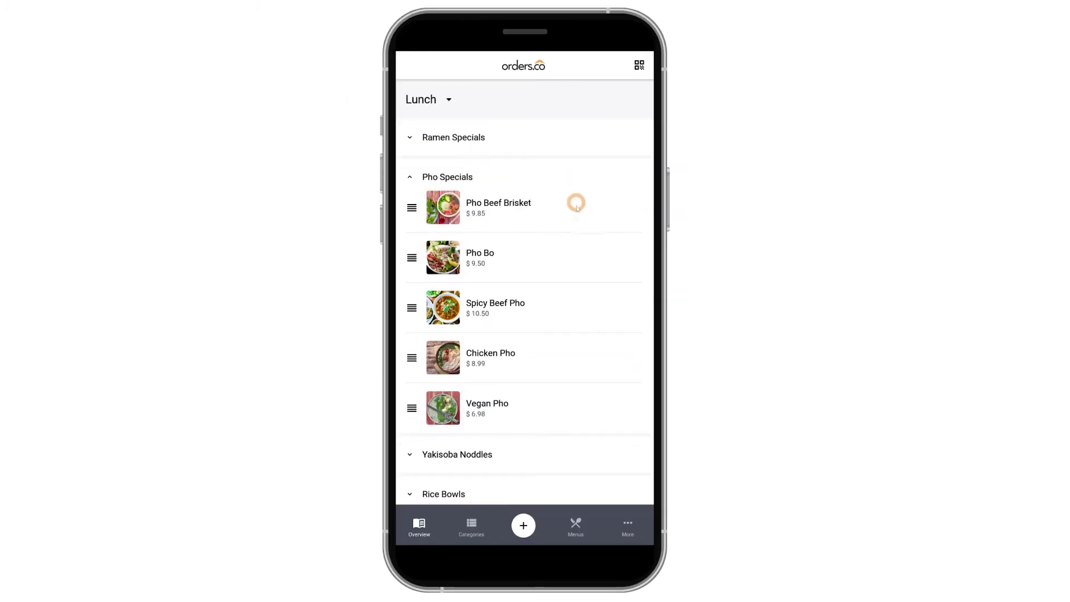
pyautogui.scroll(-3, 577, 192)
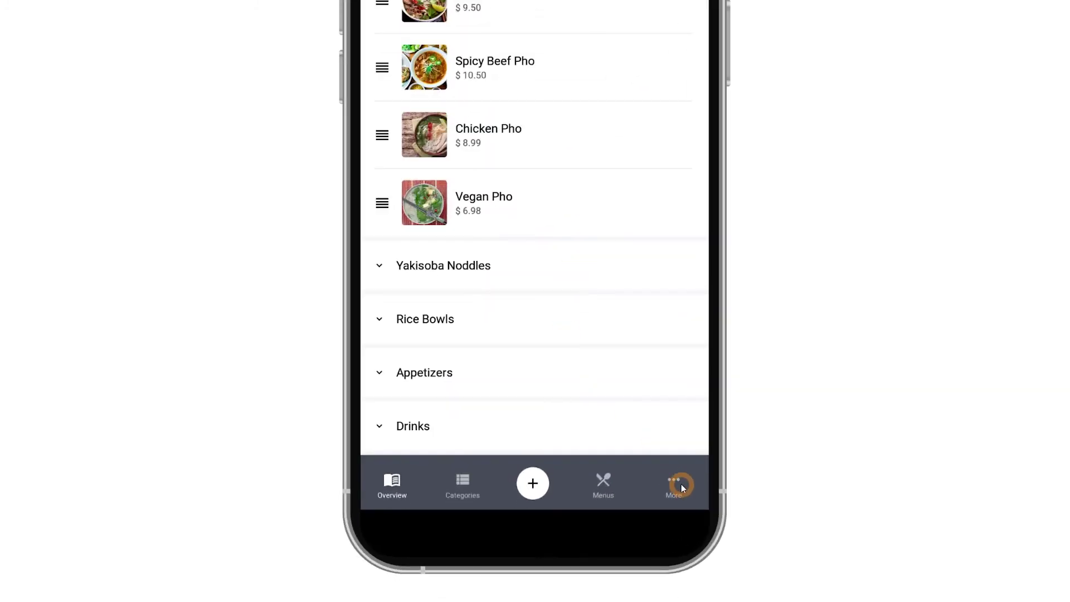
pyautogui.click(681, 486)
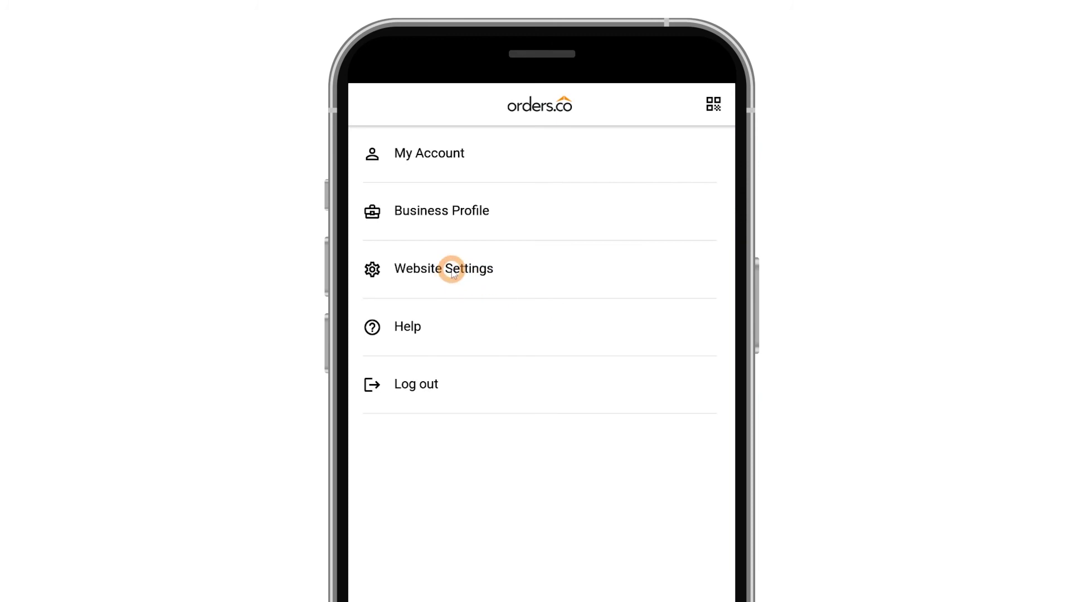
# Step: Switch the website to Dark mode in Website Settings, glance at Help, then show the menu's QR code
pyautogui.click(452, 269)
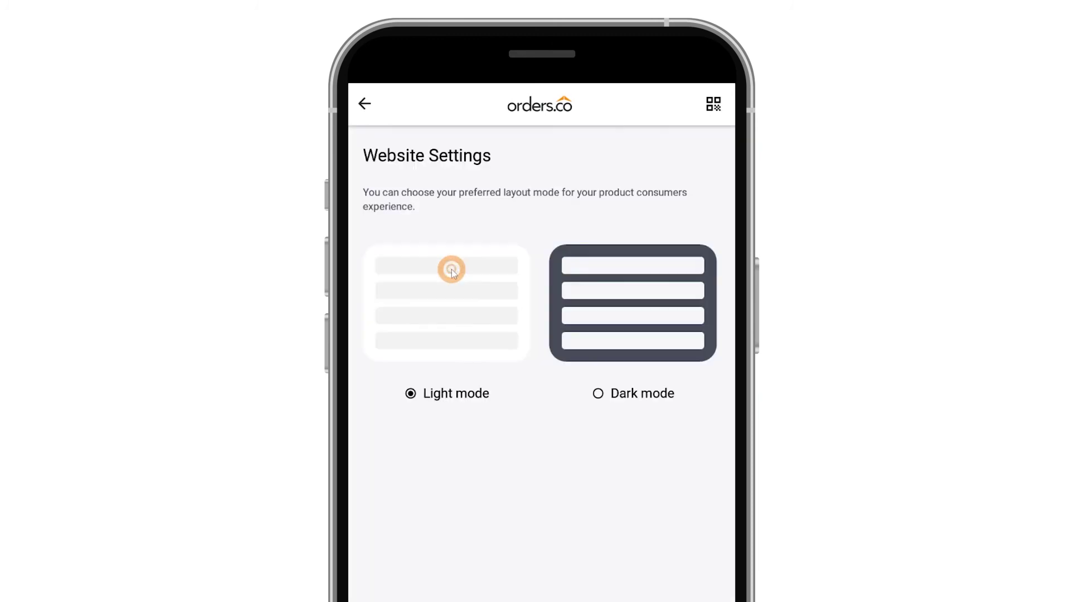
pyautogui.click(598, 392)
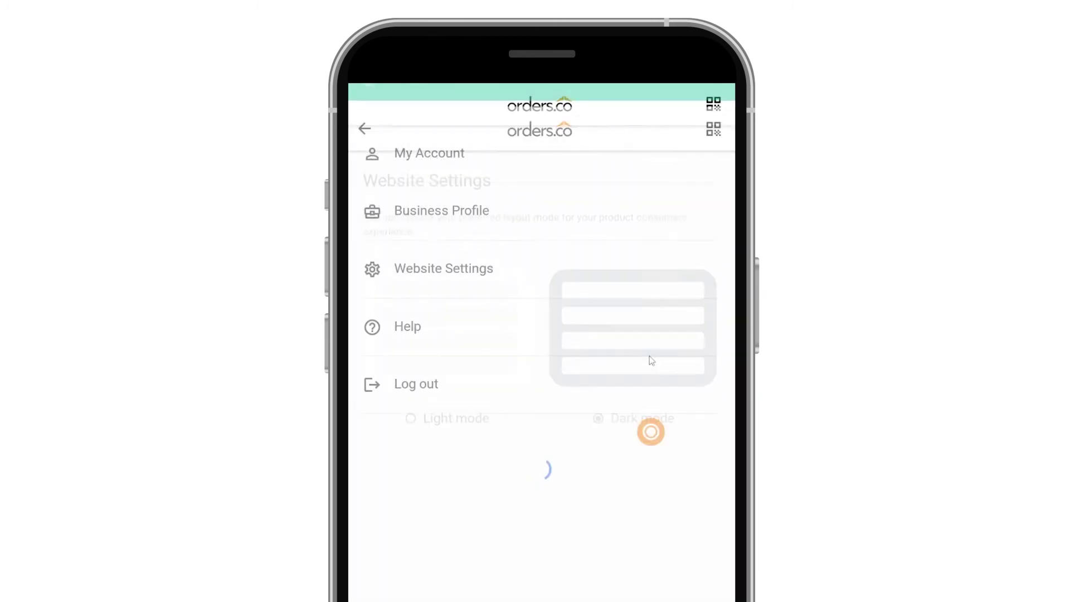
pyautogui.click(525, 210)
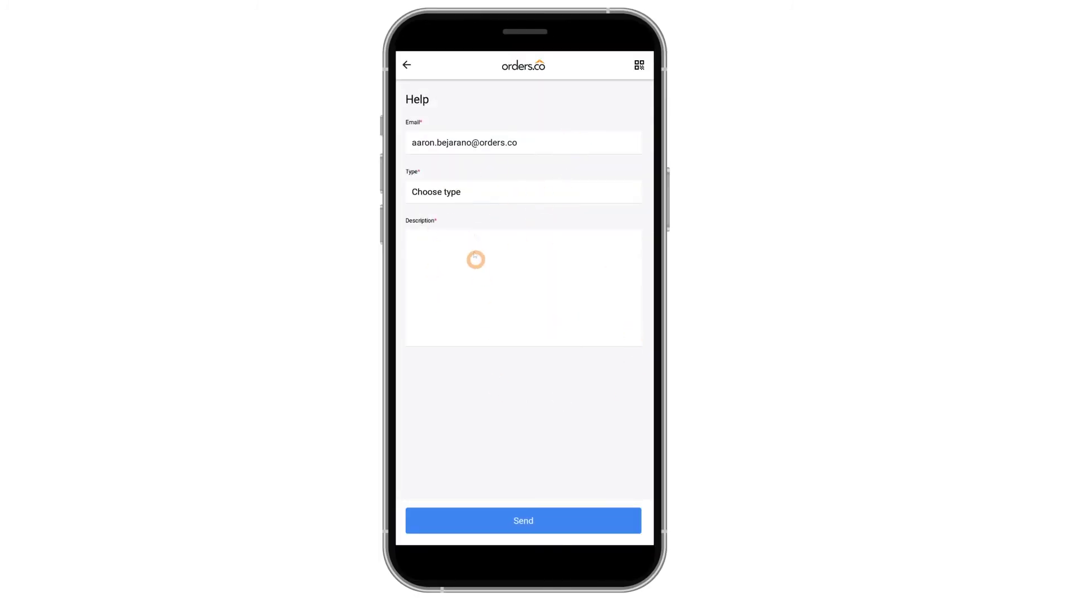
pyautogui.click(407, 66)
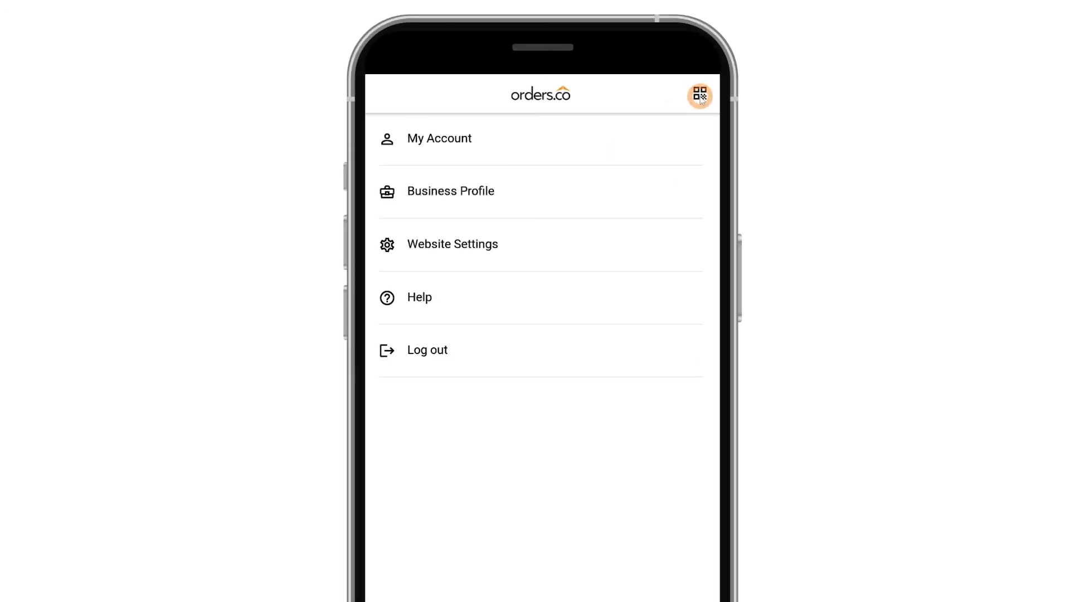
pyautogui.click(700, 94)
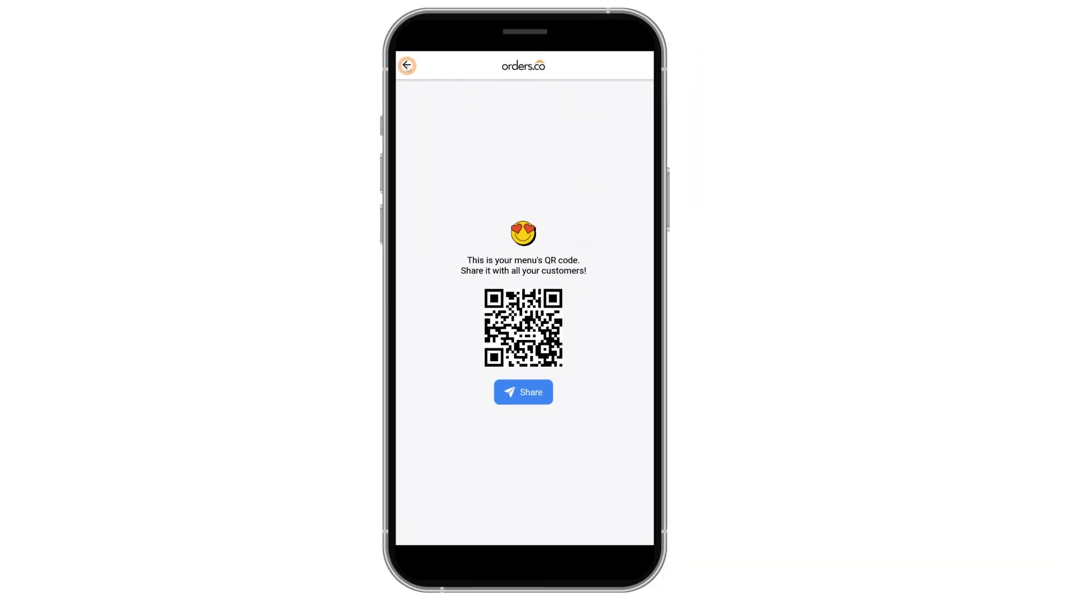
# Step: Return from the QR code screen to the account and settings options
pyautogui.click(407, 65)
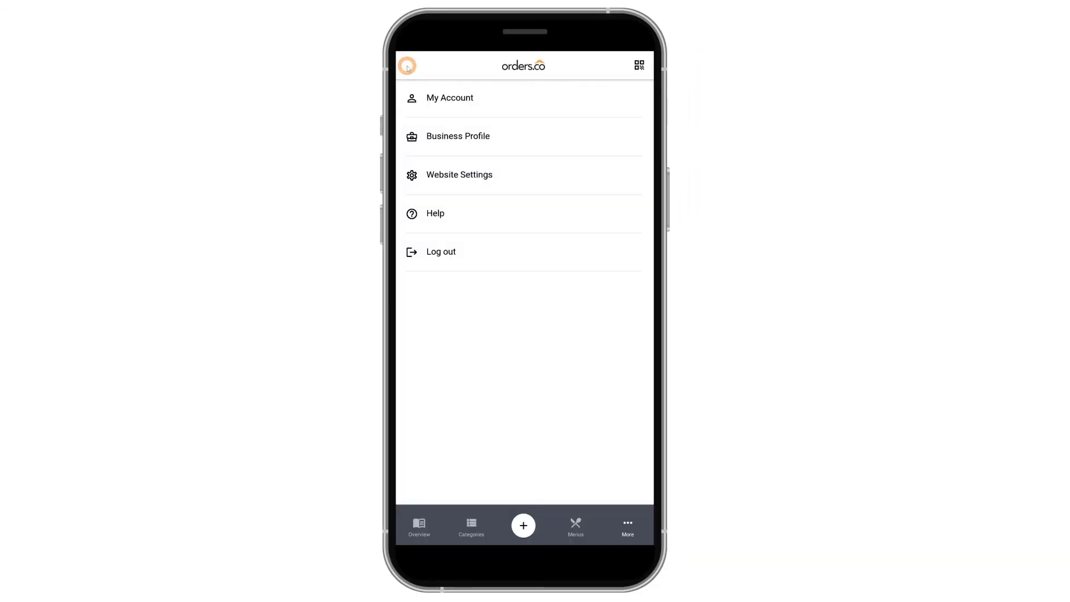